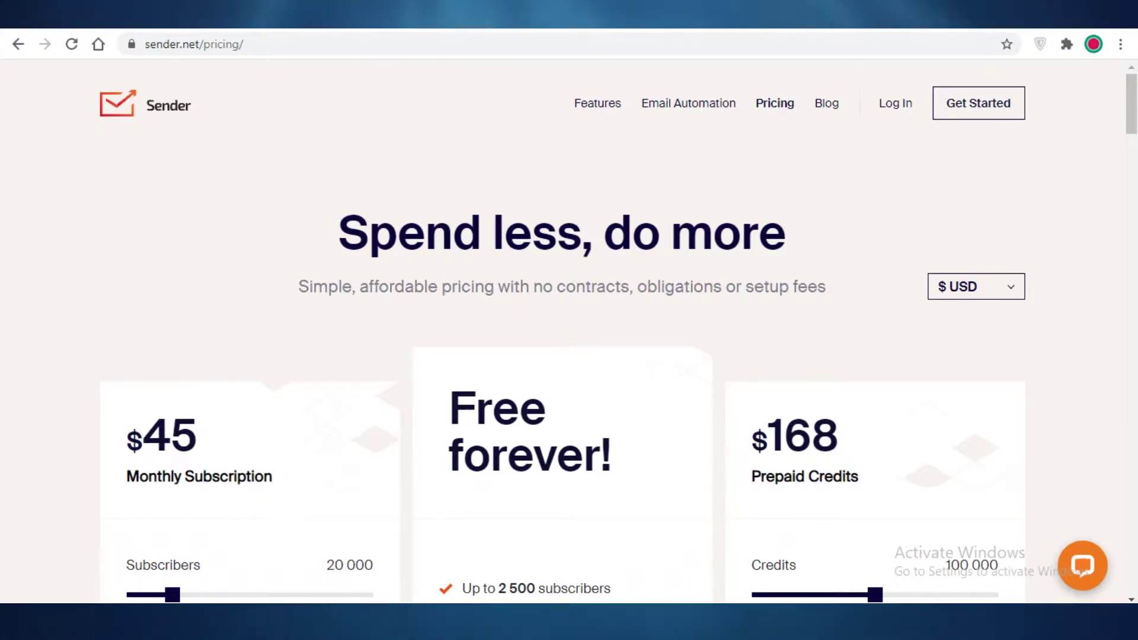
Scroll up and down through Sender's pricing cards to review the free plan's limits.
mouse_move(552, 601)
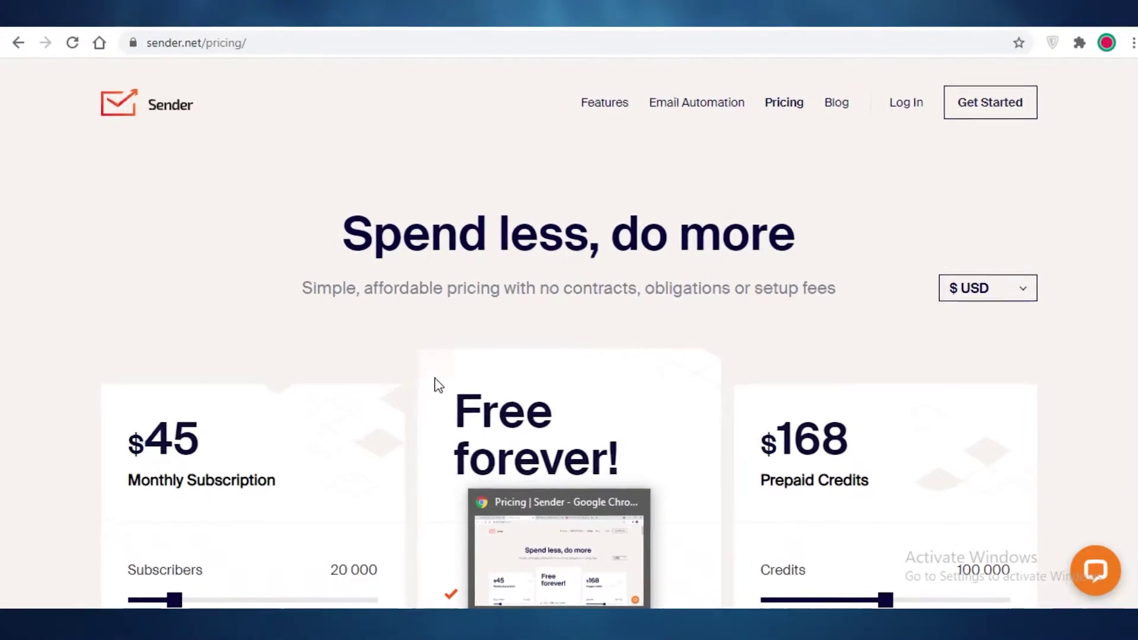
scroll(480, 341, "down", 5)
scroll(480, 342, "up", 3)
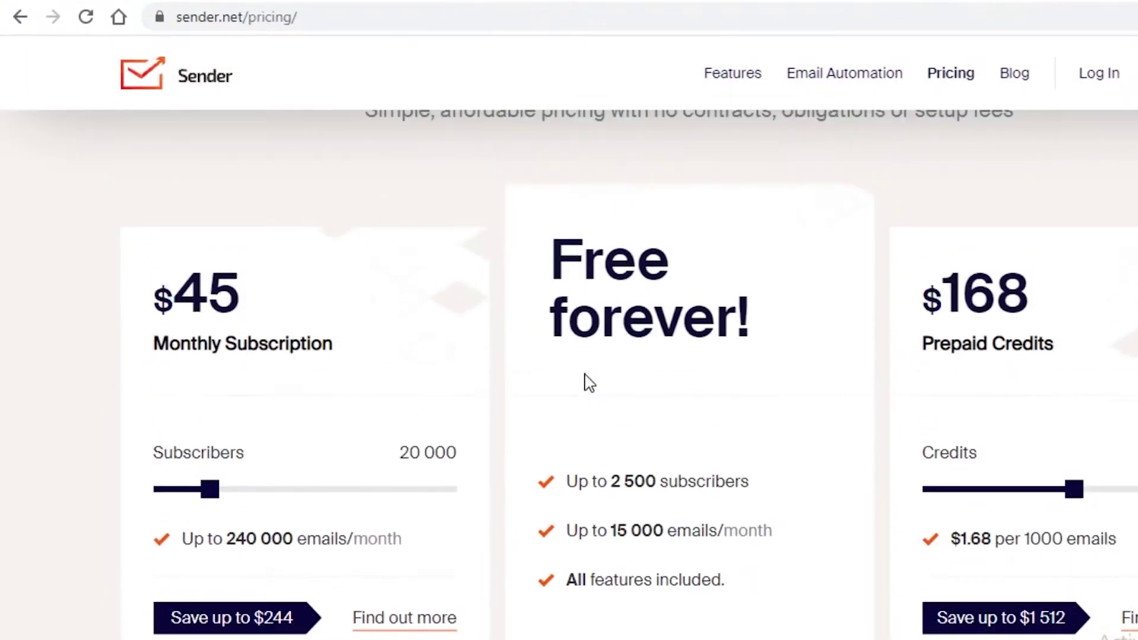
scroll(589, 383, "up", 3)
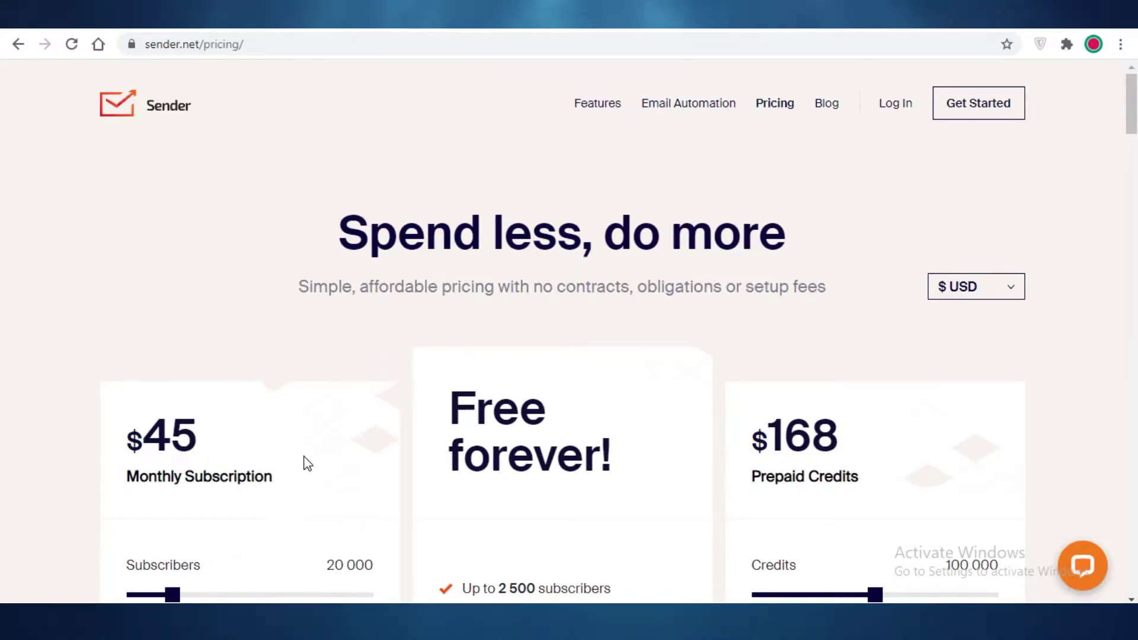
scroll(654, 499, "down", 3)
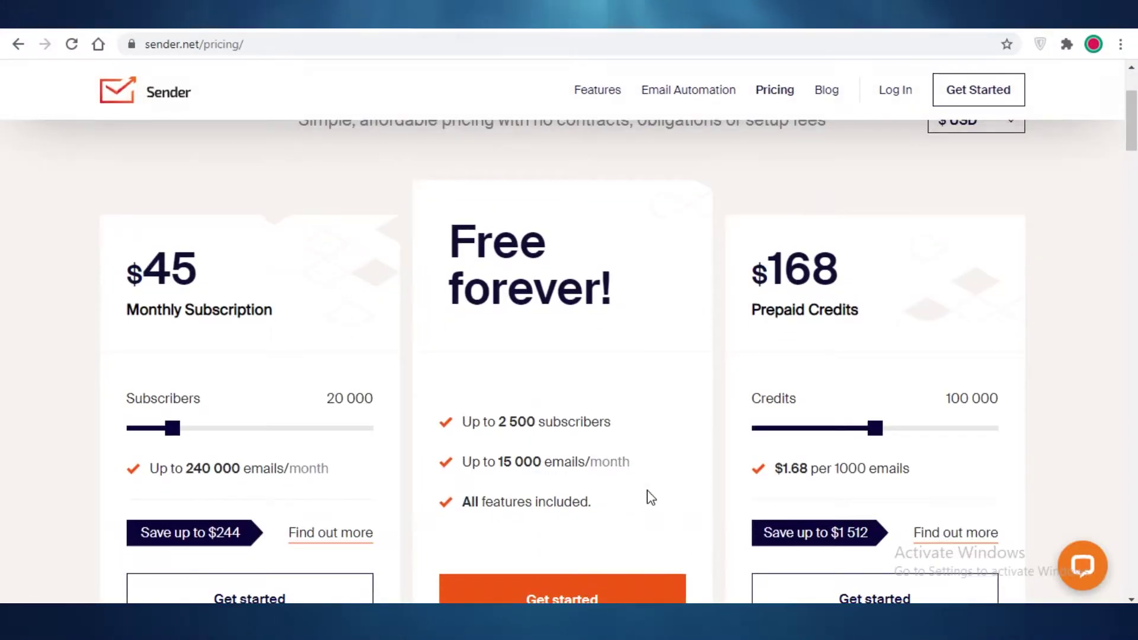
scroll(510, 279, "down", 3)
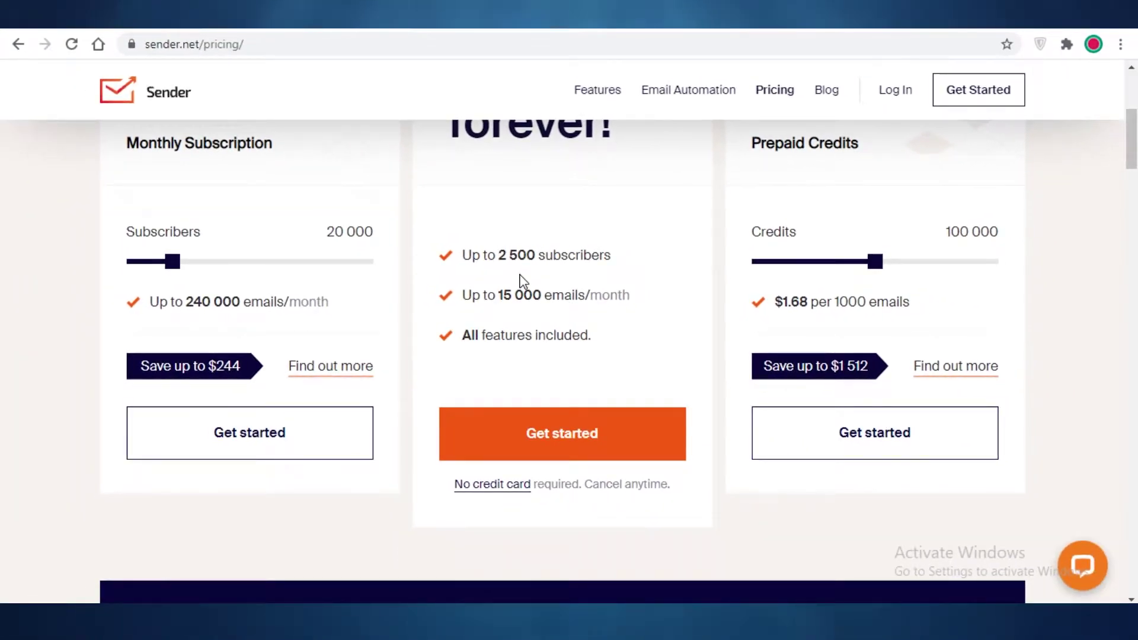
scroll(394, 368, "up", 5)
scroll(86, 152, "down", 4)
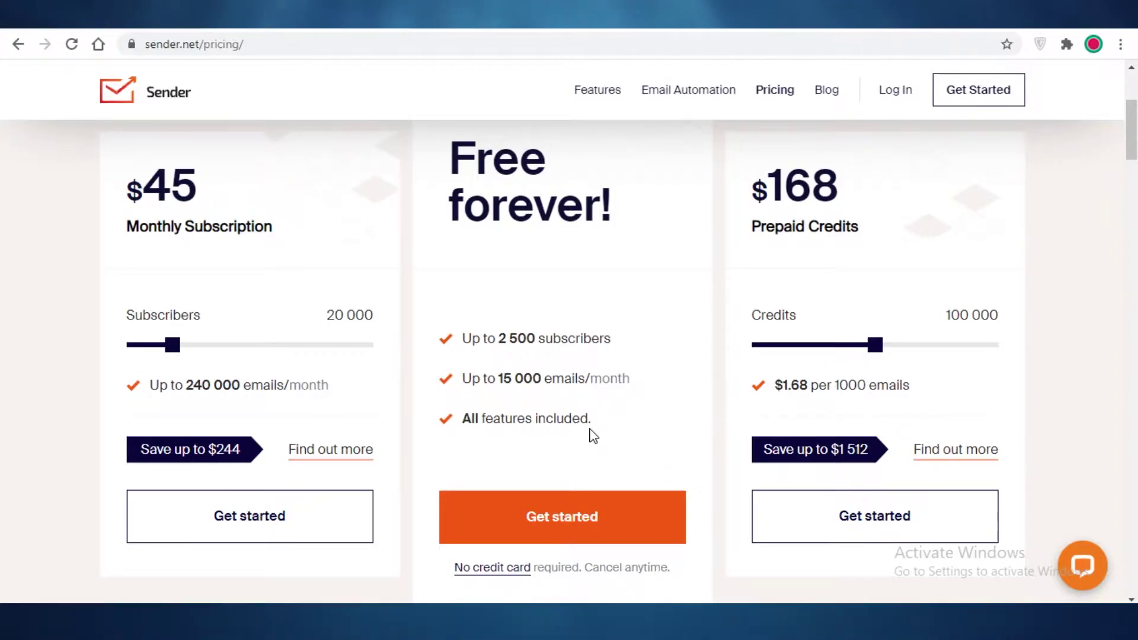
scroll(579, 445, "up", 1)
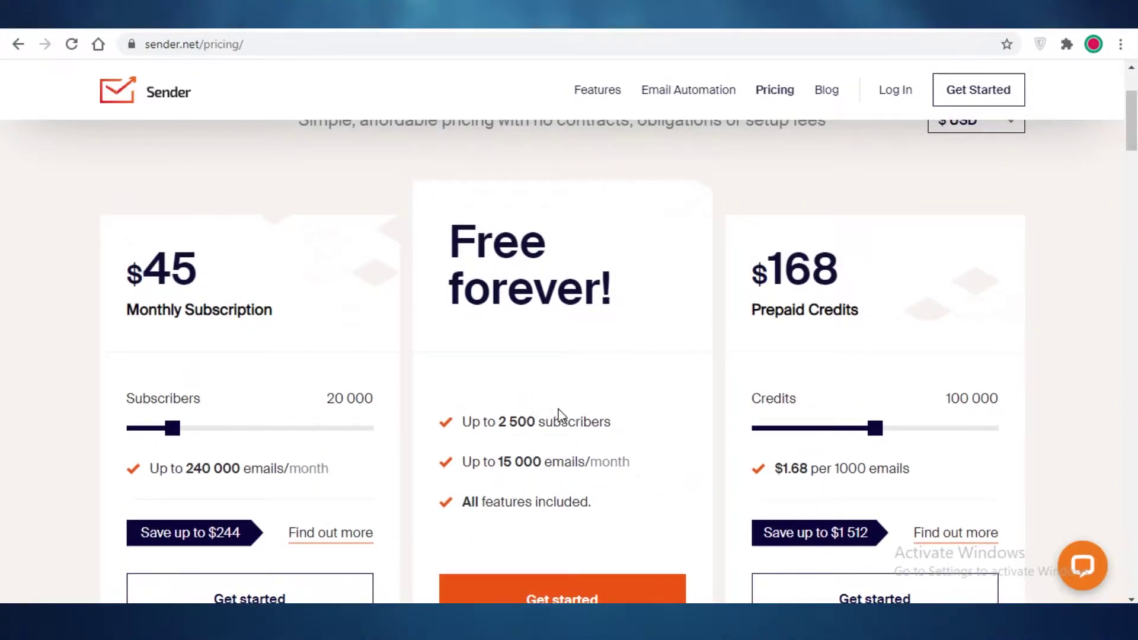
scroll(568, 355, "down", 1)
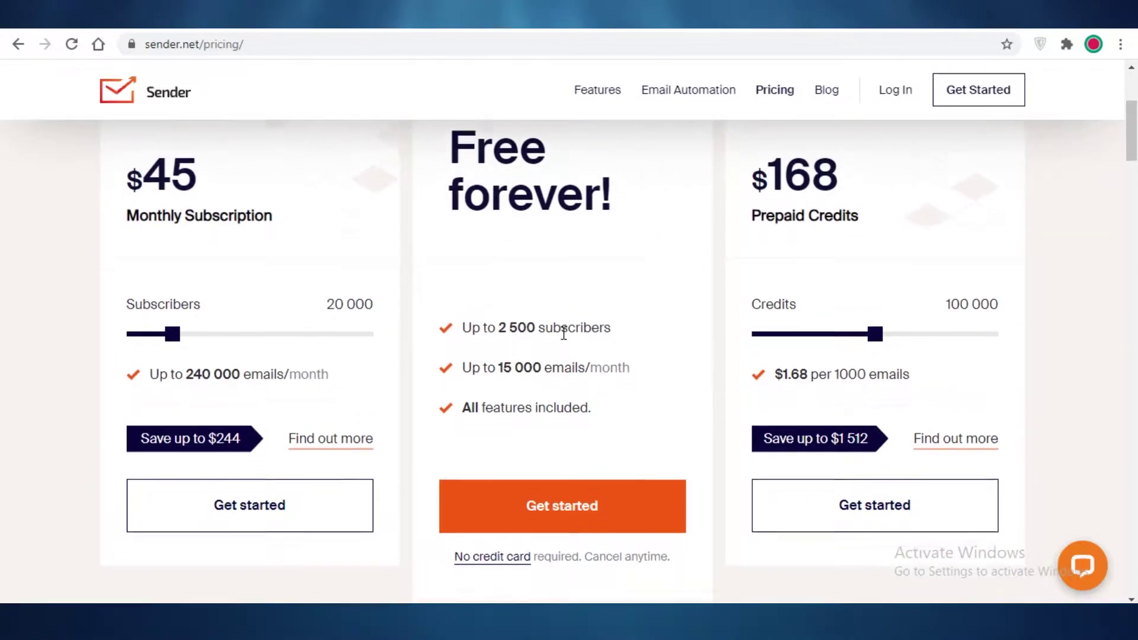
scroll(564, 333, "down", 1)
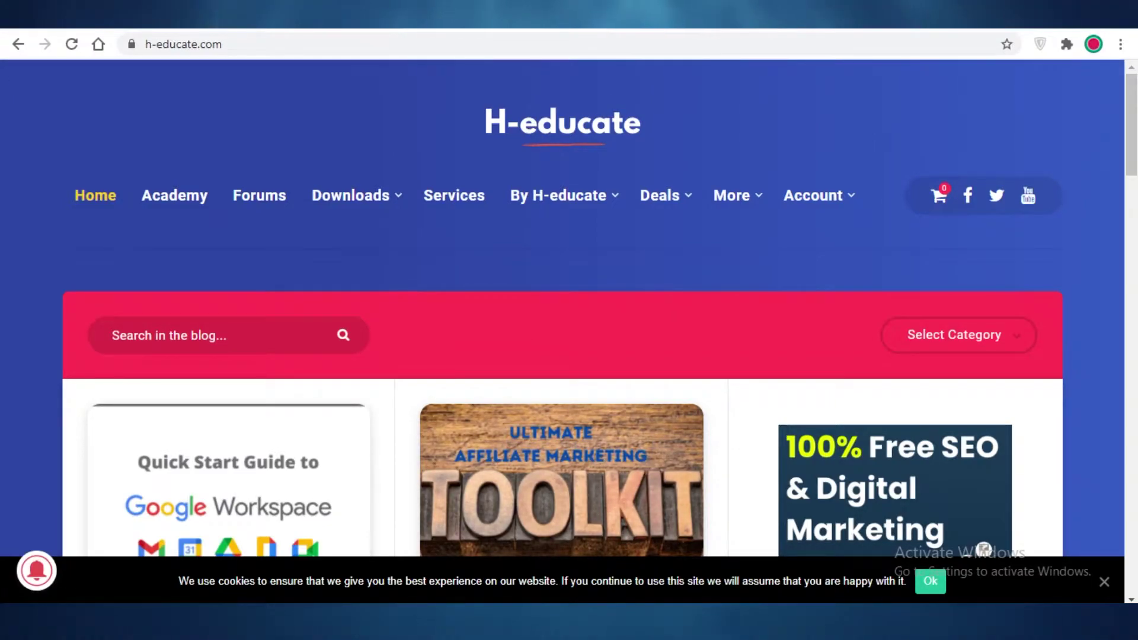
Open H-educate's Super Email Sender page and scroll to its Download section (version 4.1).
scroll(846, 204, "down", 10)
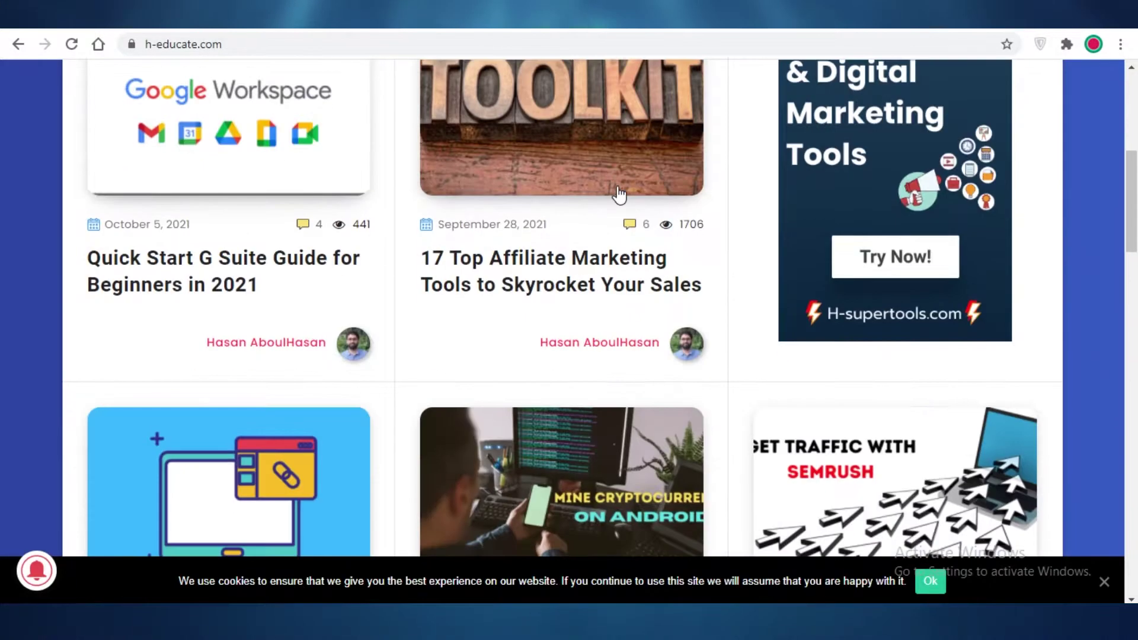
scroll(604, 255, "up", 10)
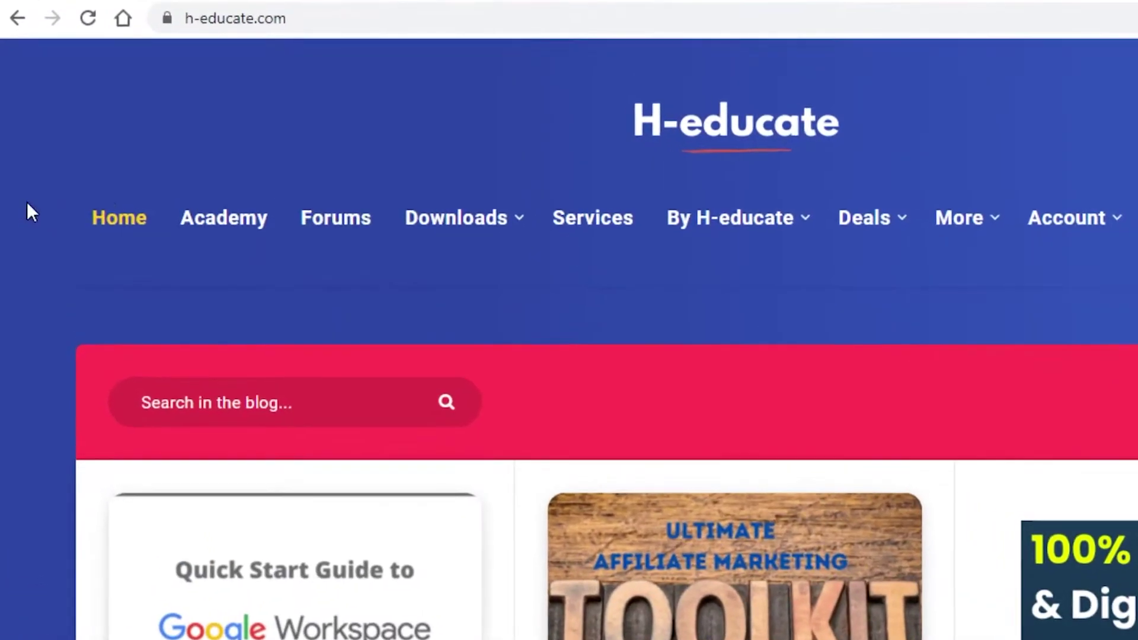
mouse_move(363, 198)
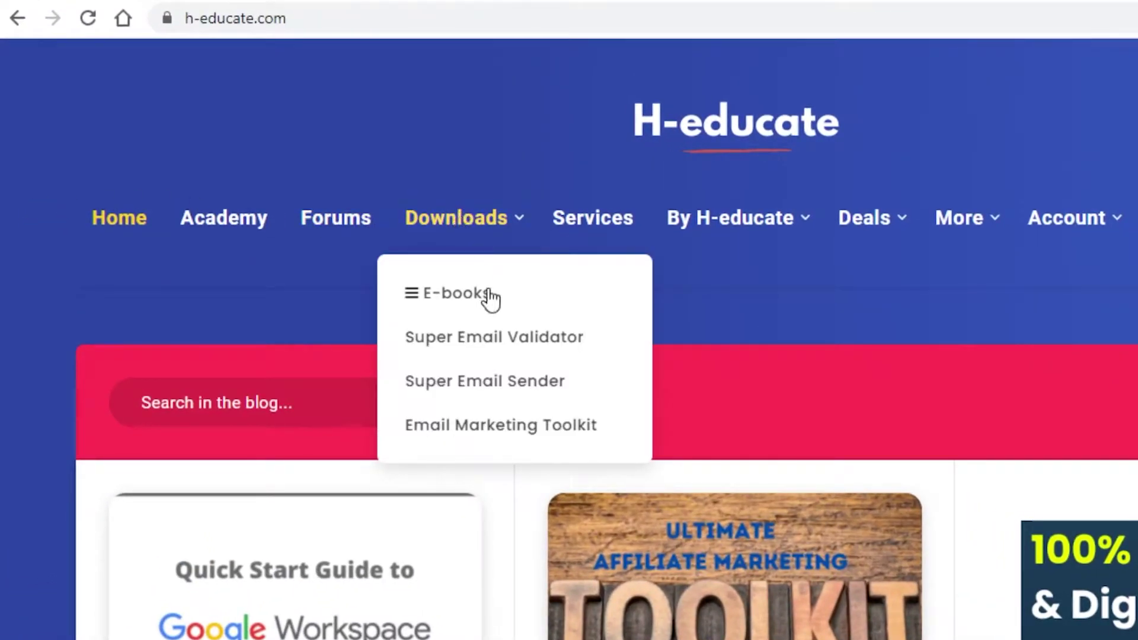
left_click(524, 382)
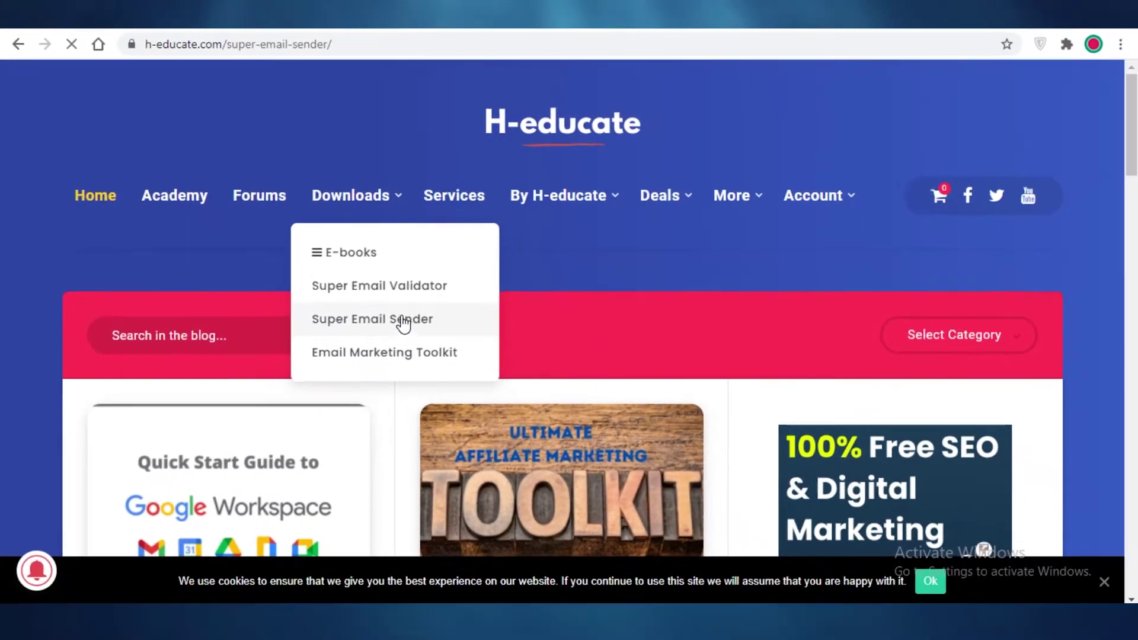
scroll(539, 204, "down", 10)
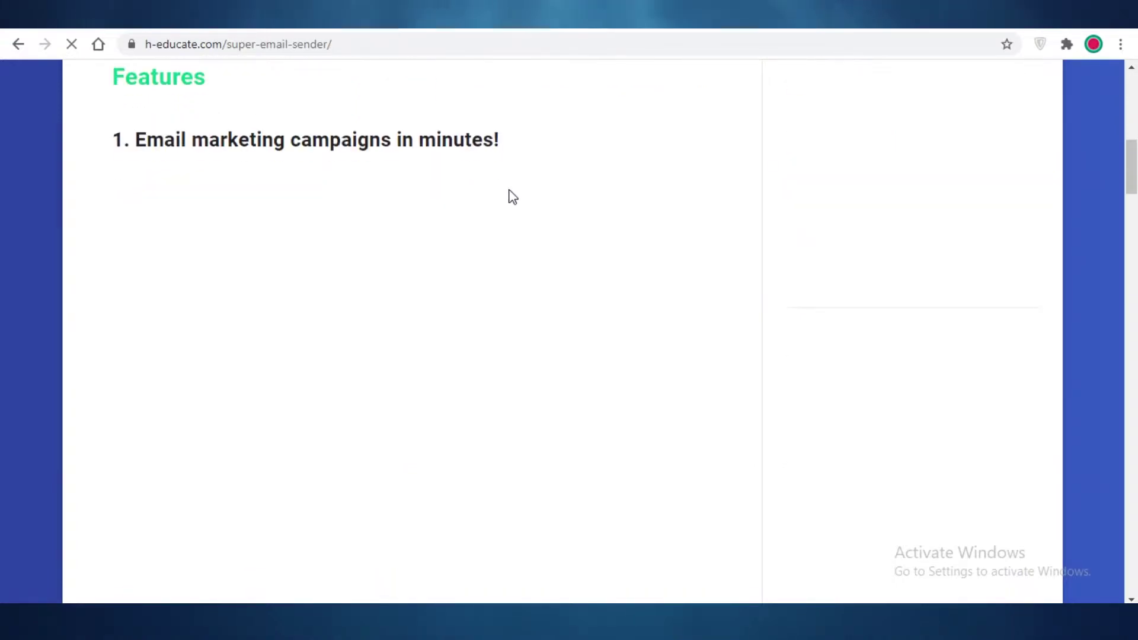
scroll(338, 194, "down", 20)
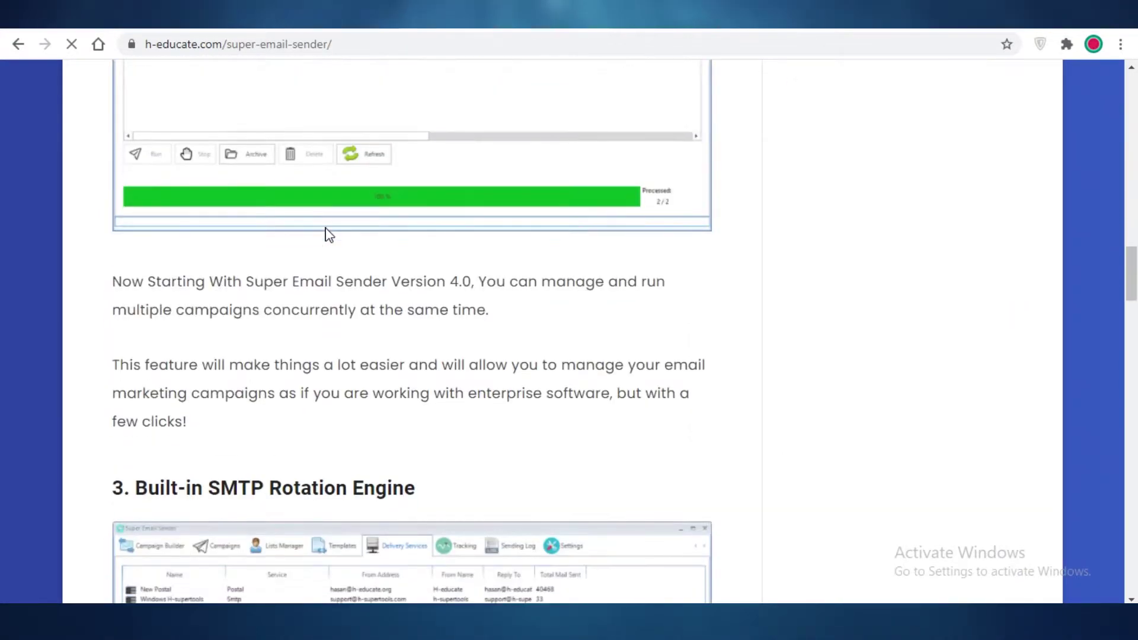
scroll(329, 235, "down", 20)
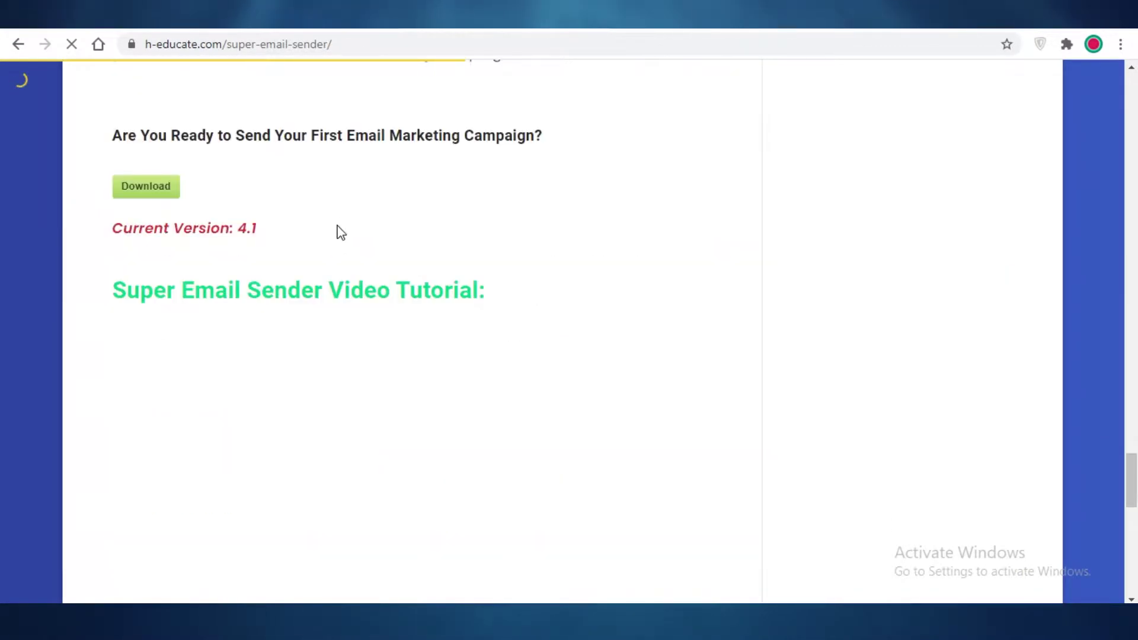
scroll(343, 246, "up", 5)
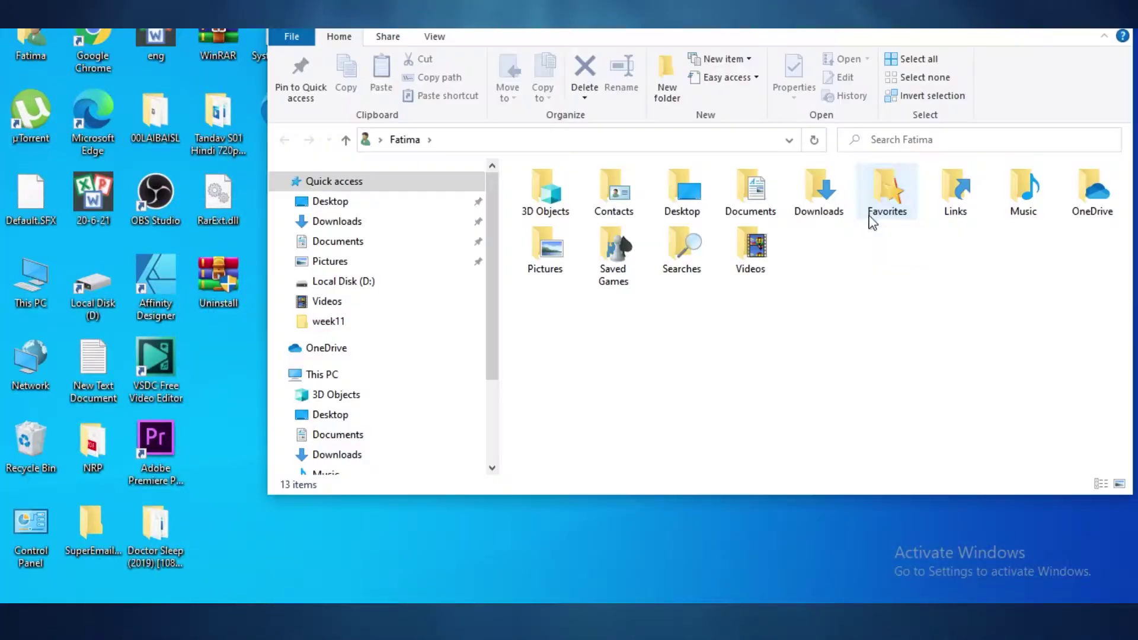
Extract SuperEmailSender41.zip from Downloads with WinRAR into a SuperEmailSender41 folder.
left_click(878, 198)
double_click(845, 205)
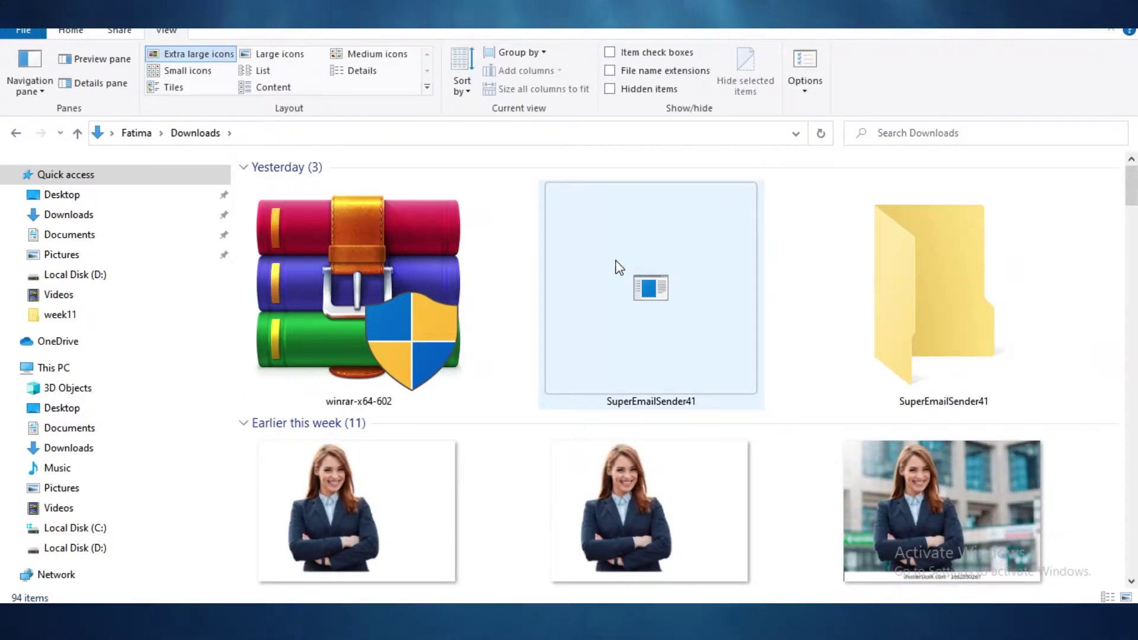
left_click(617, 264)
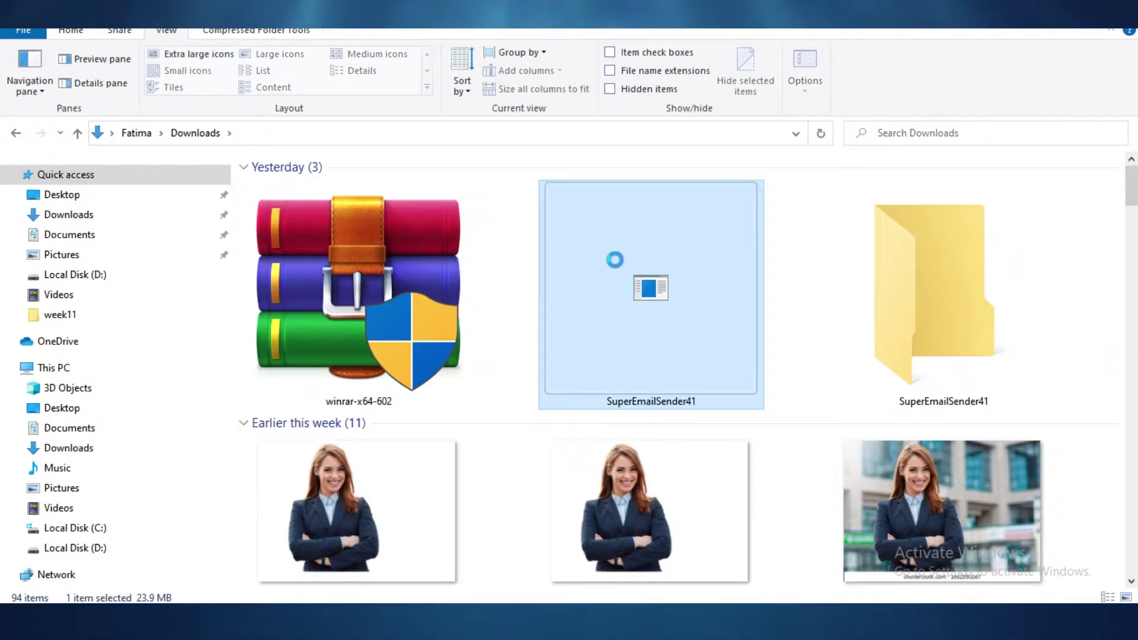
right_click(614, 261)
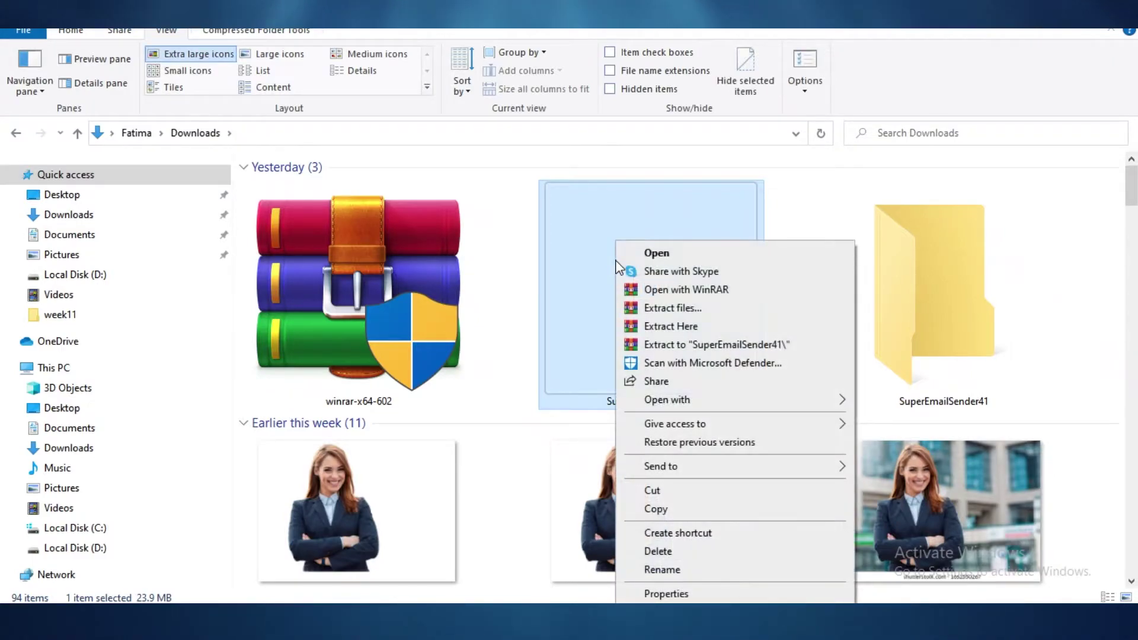
left_click(697, 310)
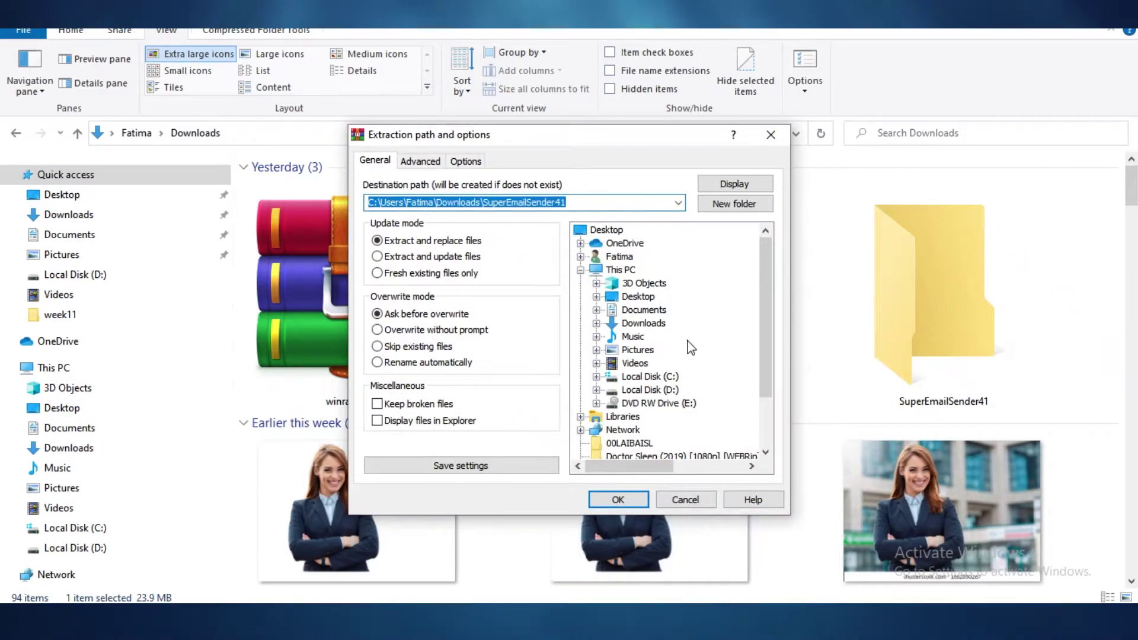
left_click(617, 500)
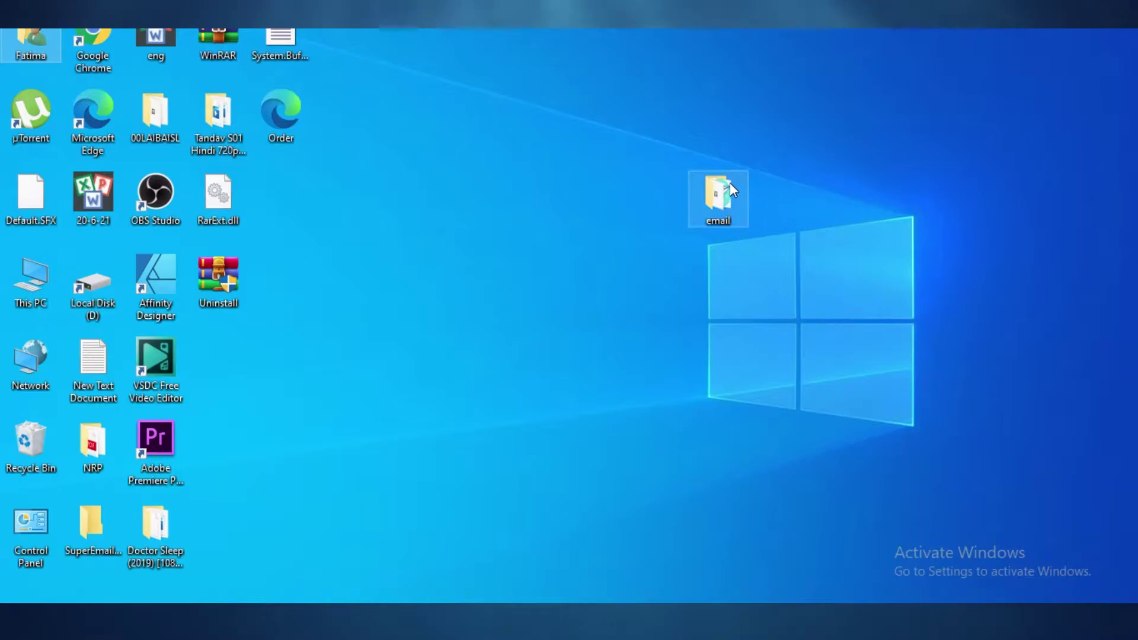
Open the desktop's email folder and launch Super Email Sender.exe from it.
double_click(728, 181)
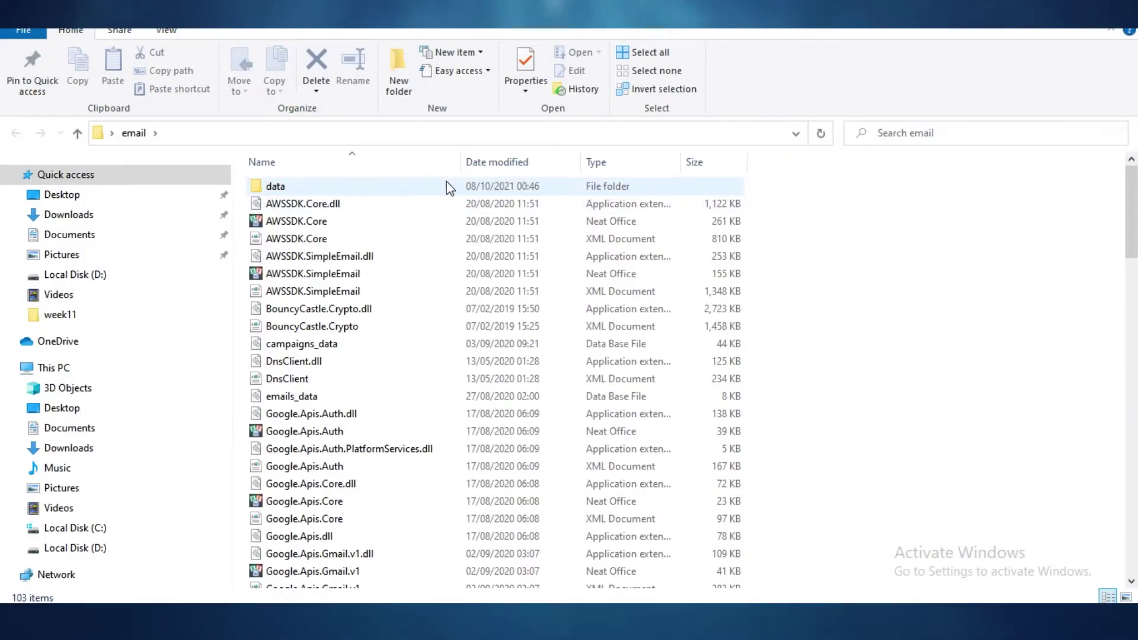
scroll(407, 292, "down", 5)
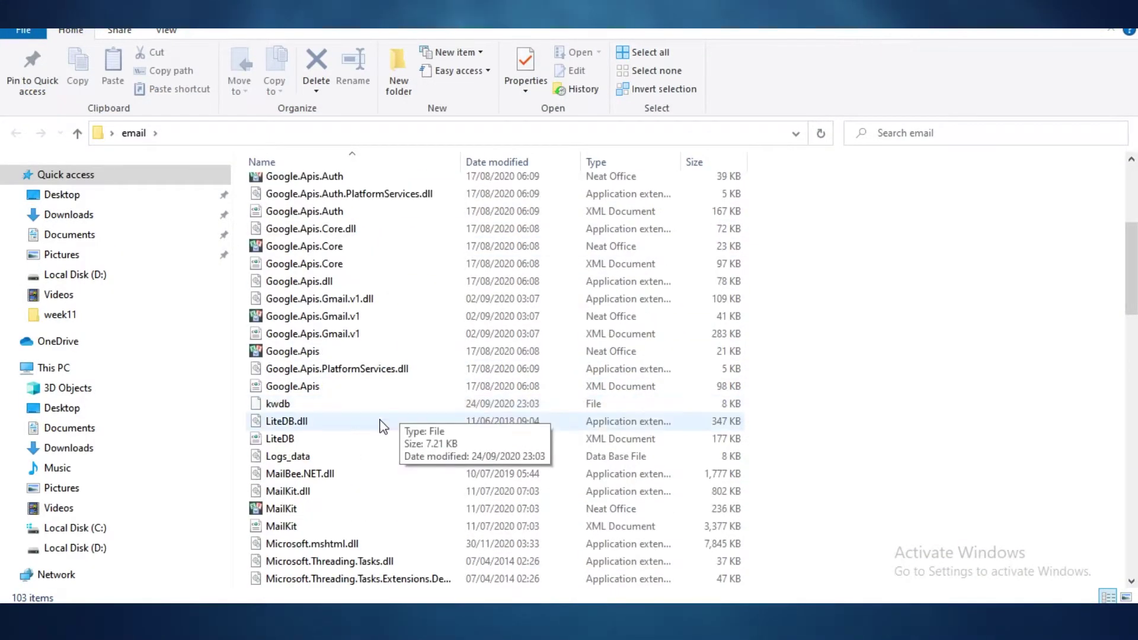
scroll(383, 425, "down", 9)
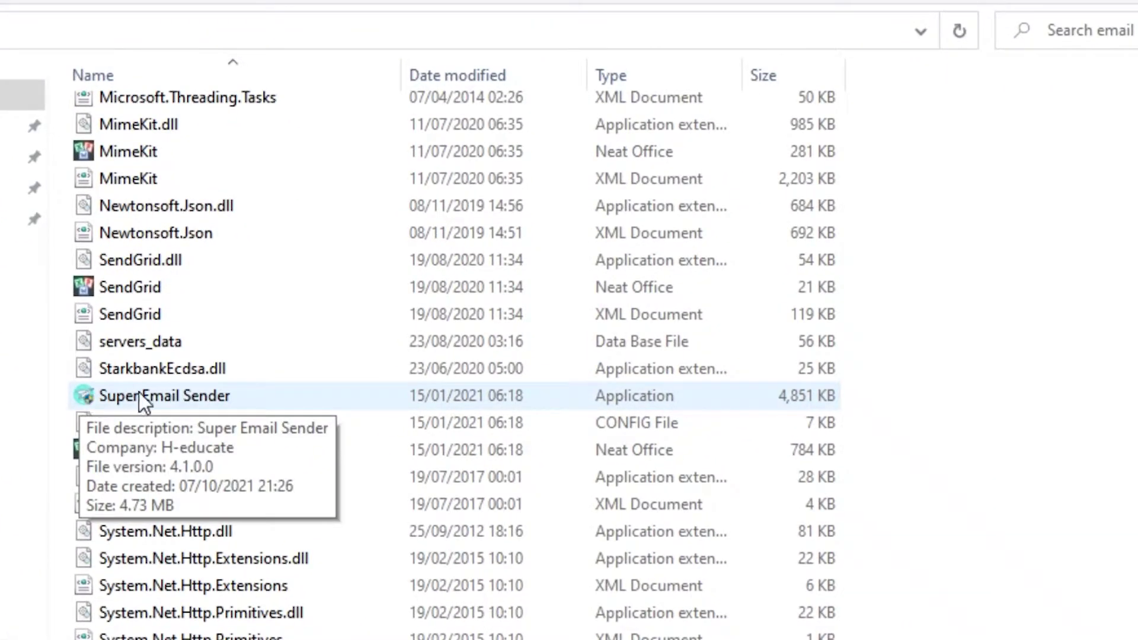
double_click(607, 394)
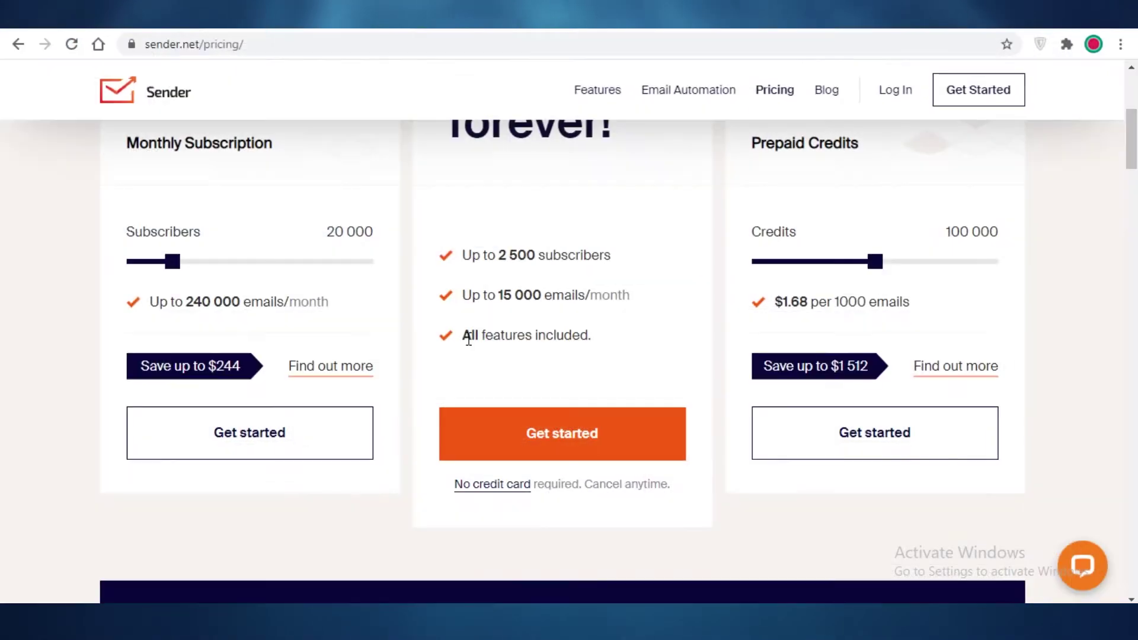
Start Sender's free-plan sign-up, try the company name and business email fields, then go back.
left_click(541, 457)
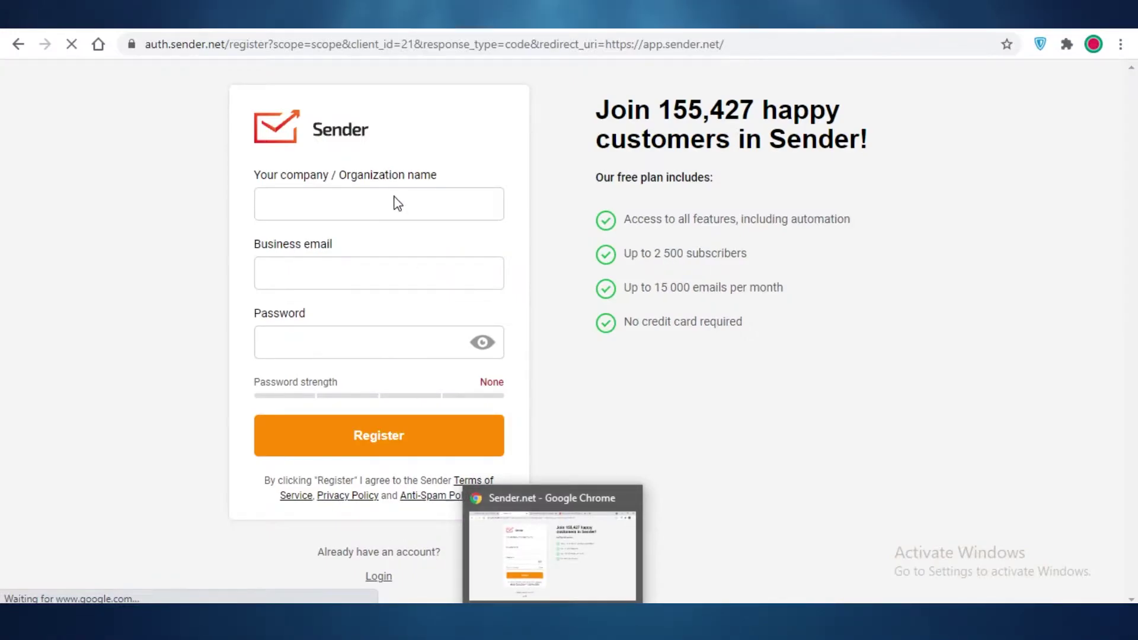
left_click(390, 199)
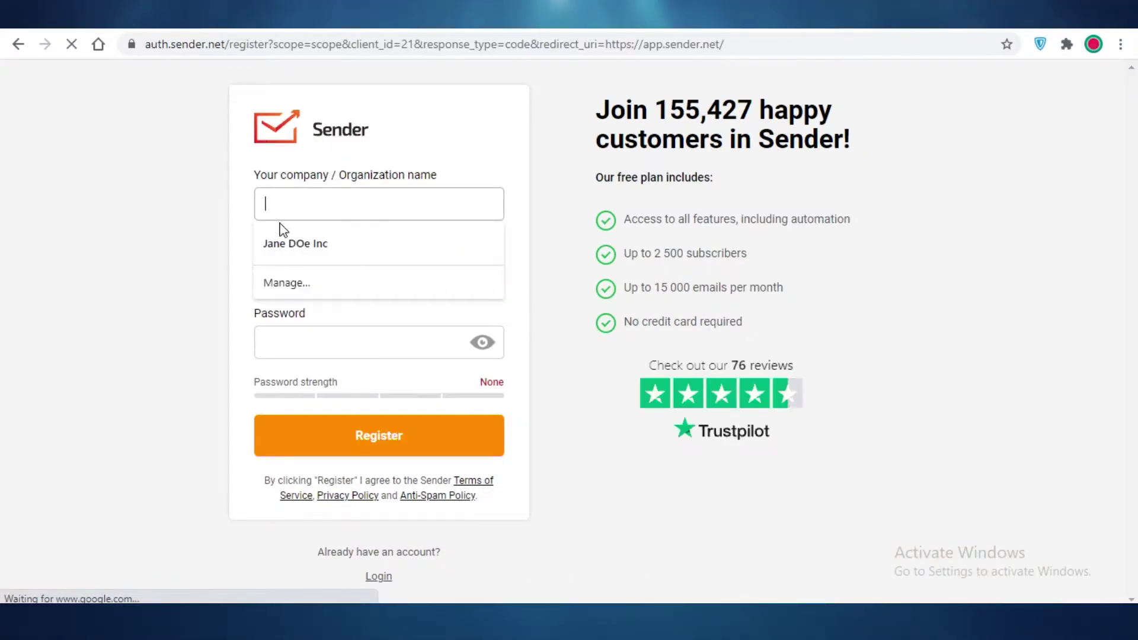
left_click(263, 265)
left_click(44, 120)
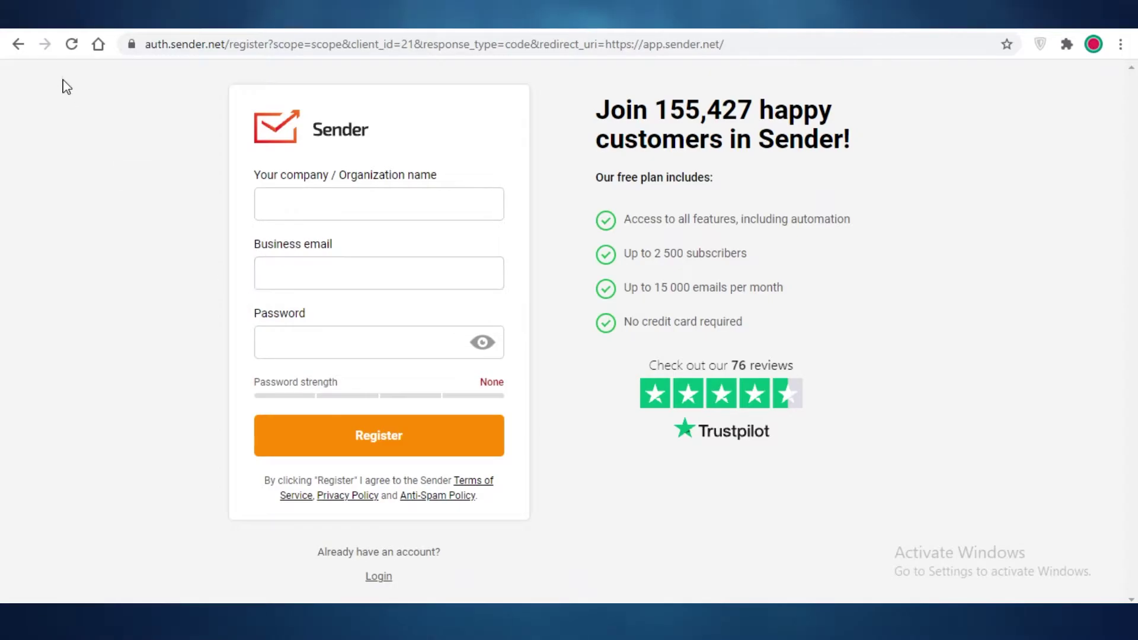
left_click(19, 46)
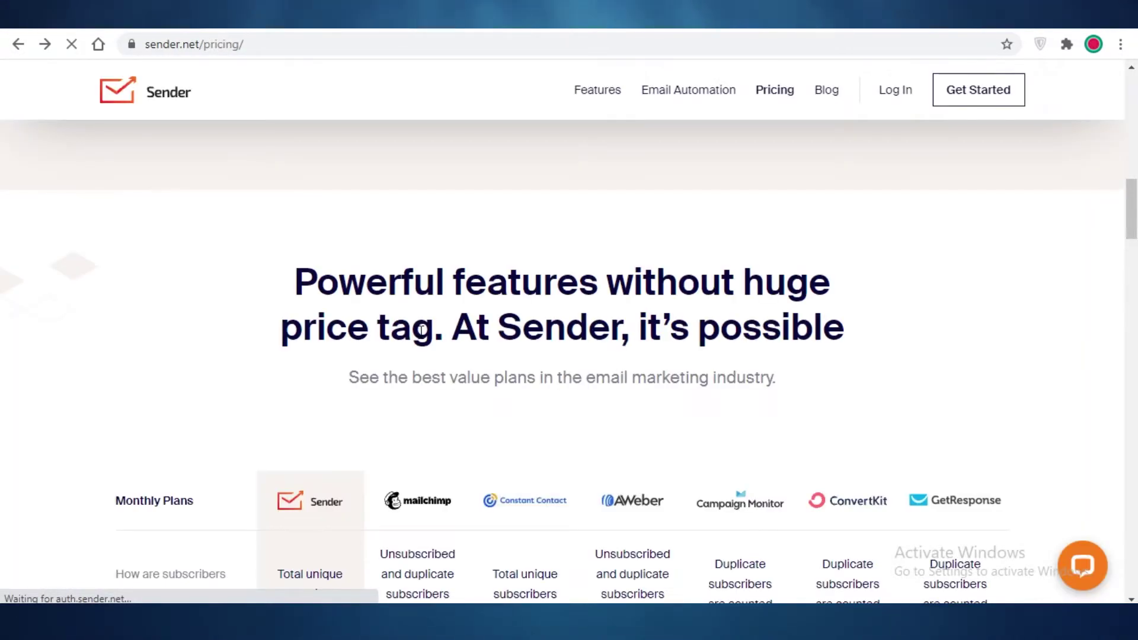
Review the Monthly Plans subscriber comparison table, then close the Sender tab with Ctrl+W.
scroll(437, 386, "down", 3)
scroll(437, 381, "down", 5)
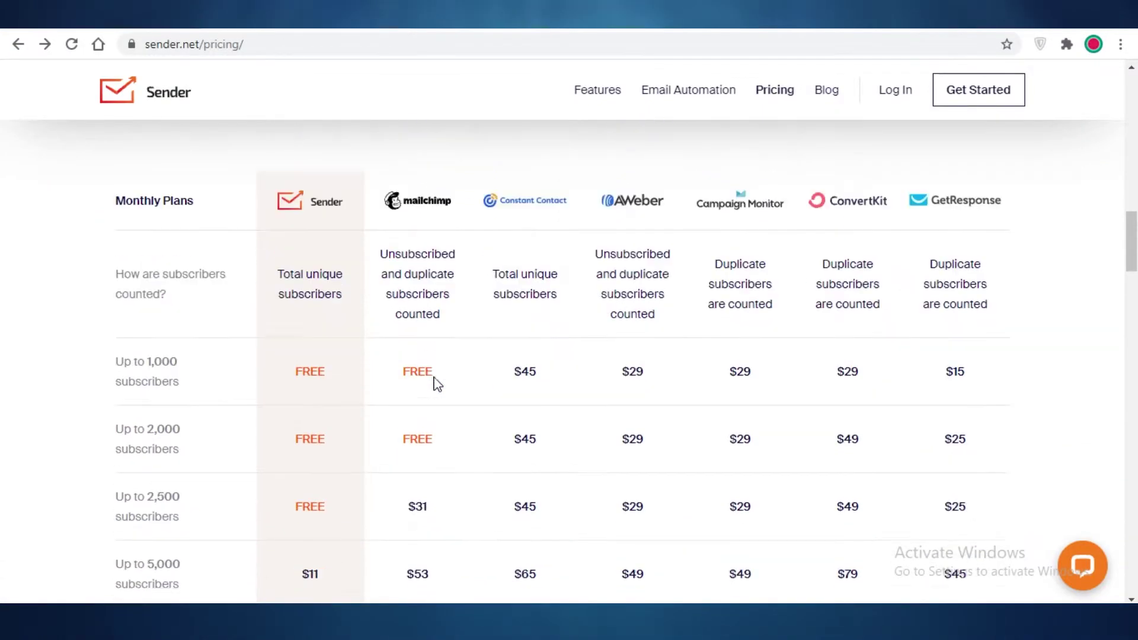
scroll(628, 267, "up", 5)
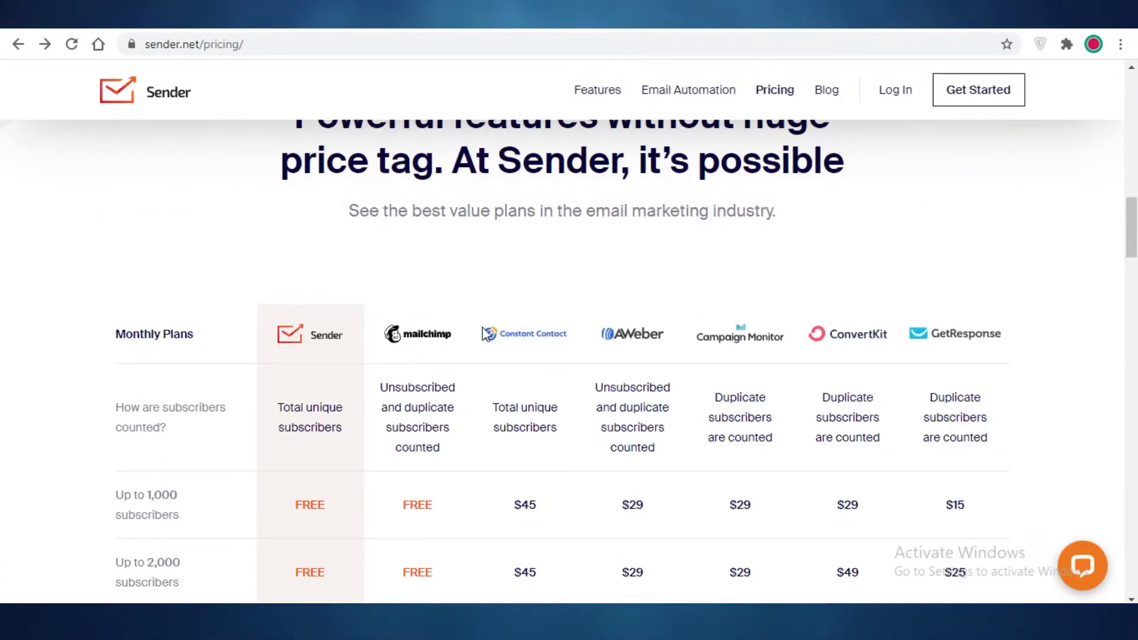
scroll(504, 361, "down", 5)
scroll(492, 368, "up", 5)
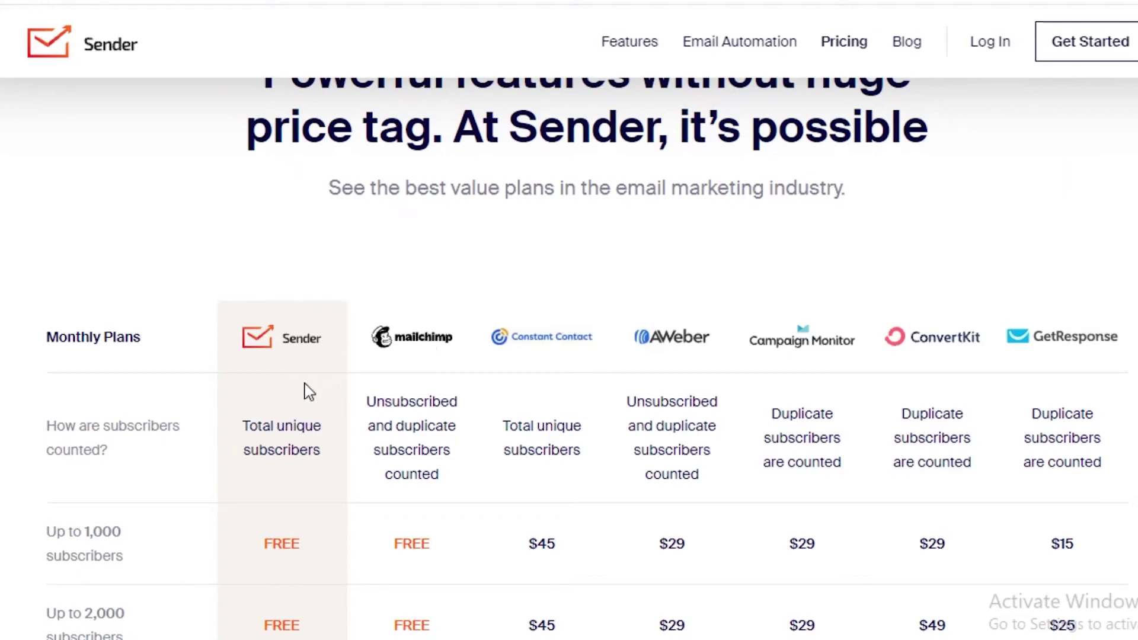
scroll(296, 367, "down", 6)
scroll(460, 417, "up", 5)
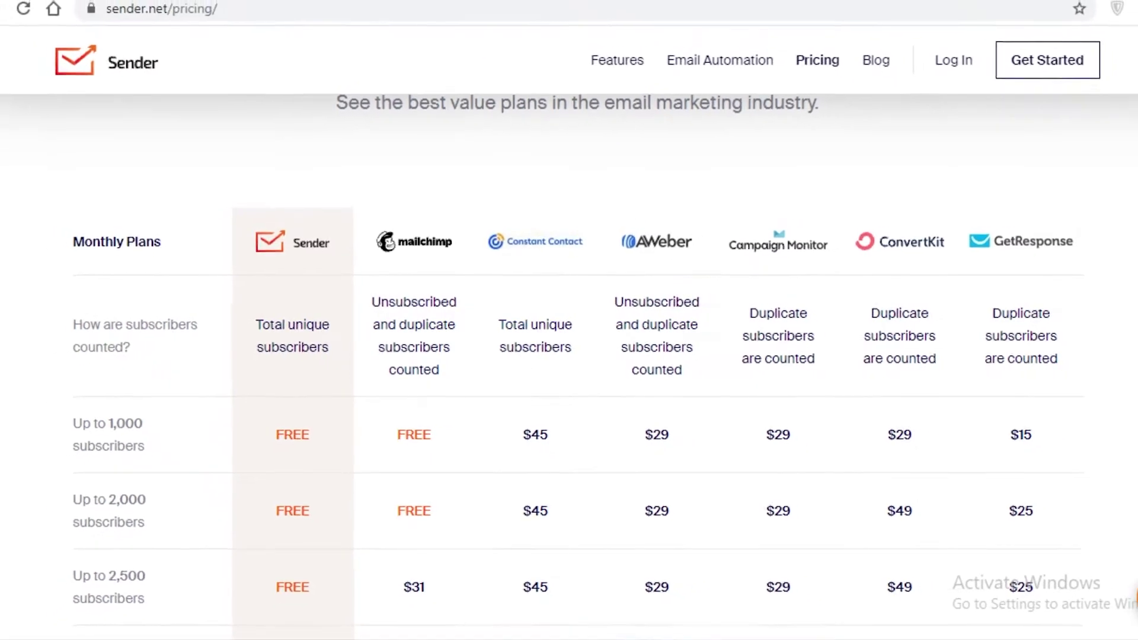
scroll(705, 575, "down", 3)
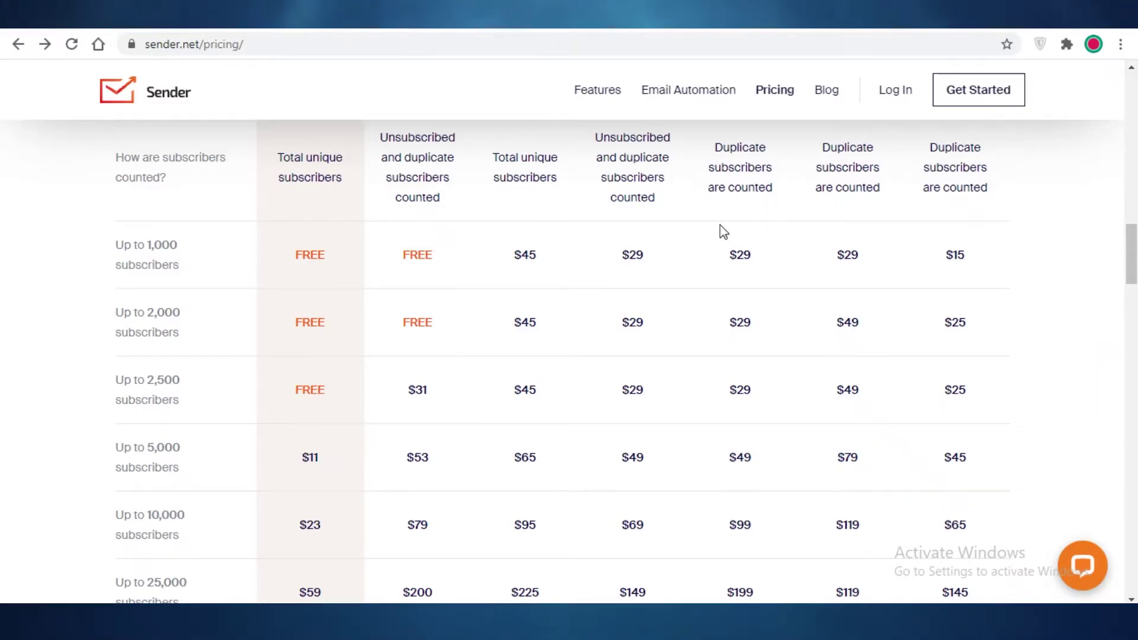
key("ctrl+w")
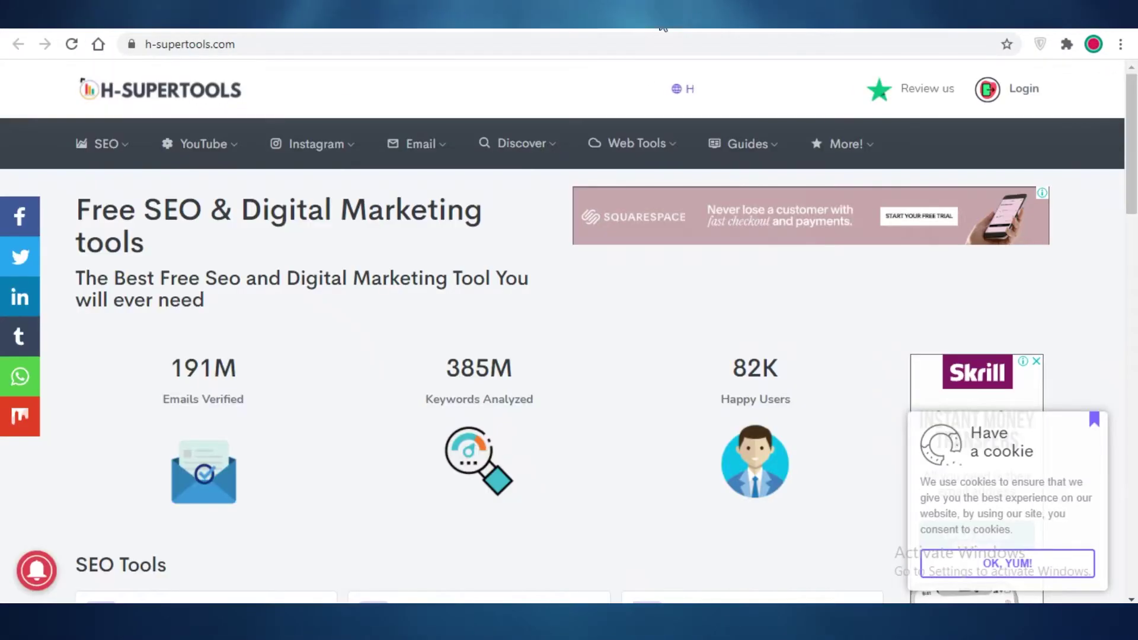
Scroll the H-SuperTools homepage and show the More! dropdown listing Super Email Sender.
mouse_move(729, 161)
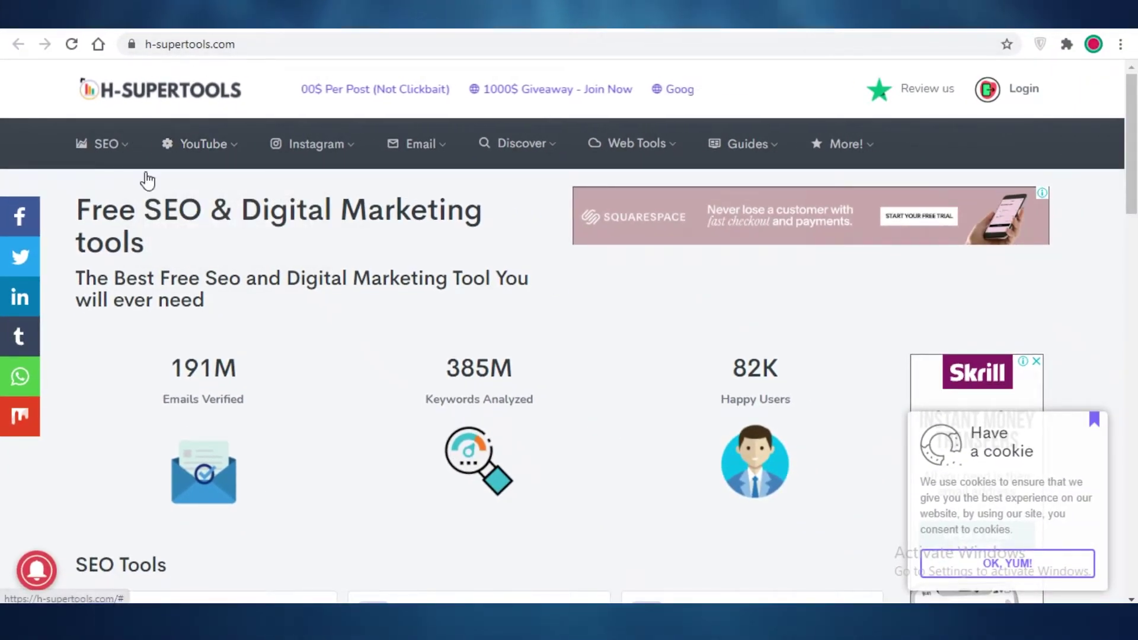
scroll(365, 237, "down", 4)
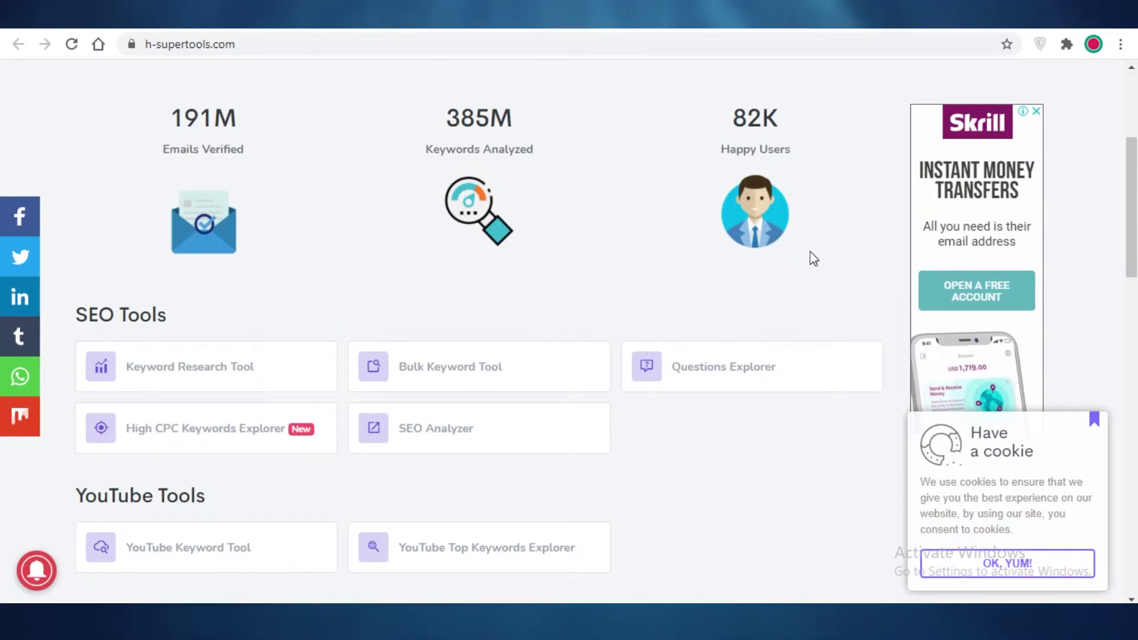
scroll(1119, 155, "up", 5)
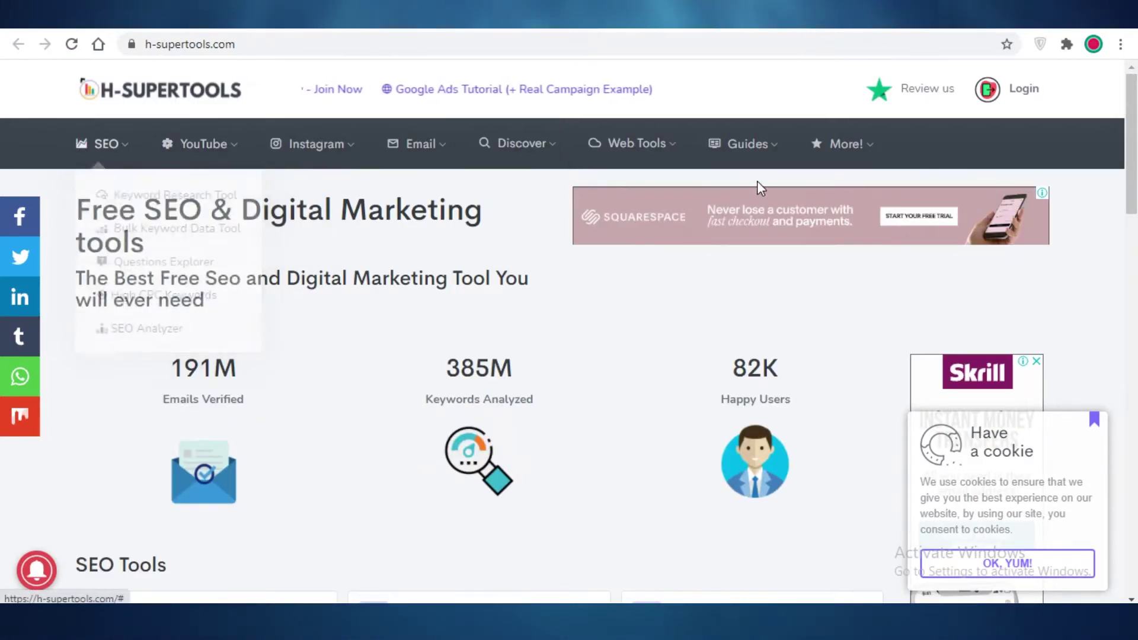
mouse_move(879, 146)
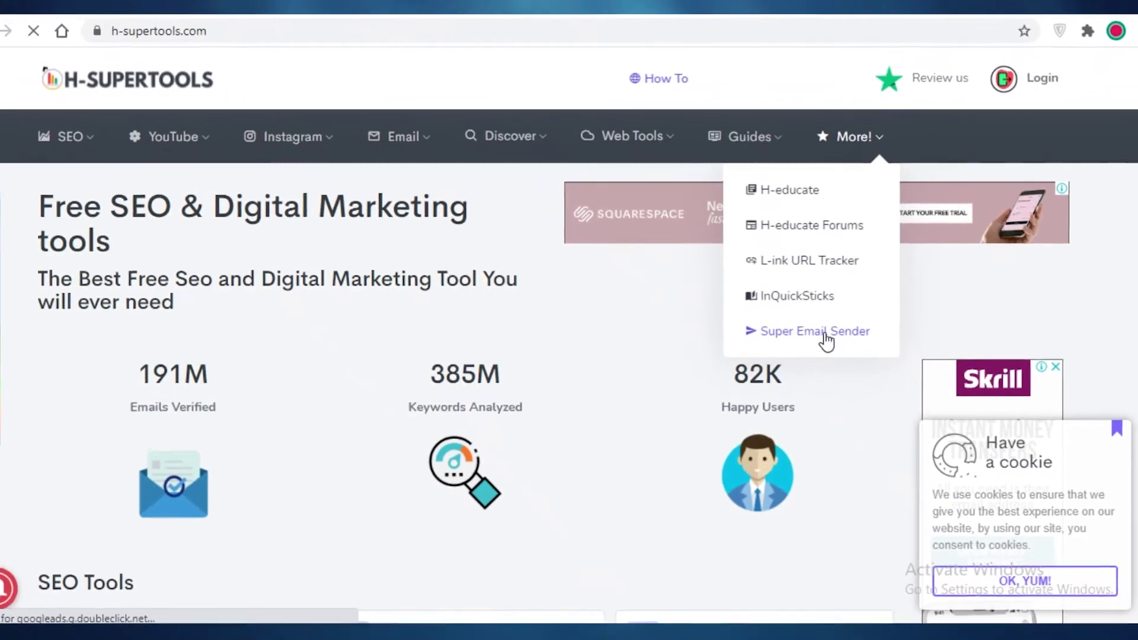
Open the Super Email Sender licence page and start entering the licence email.
left_click(869, 358)
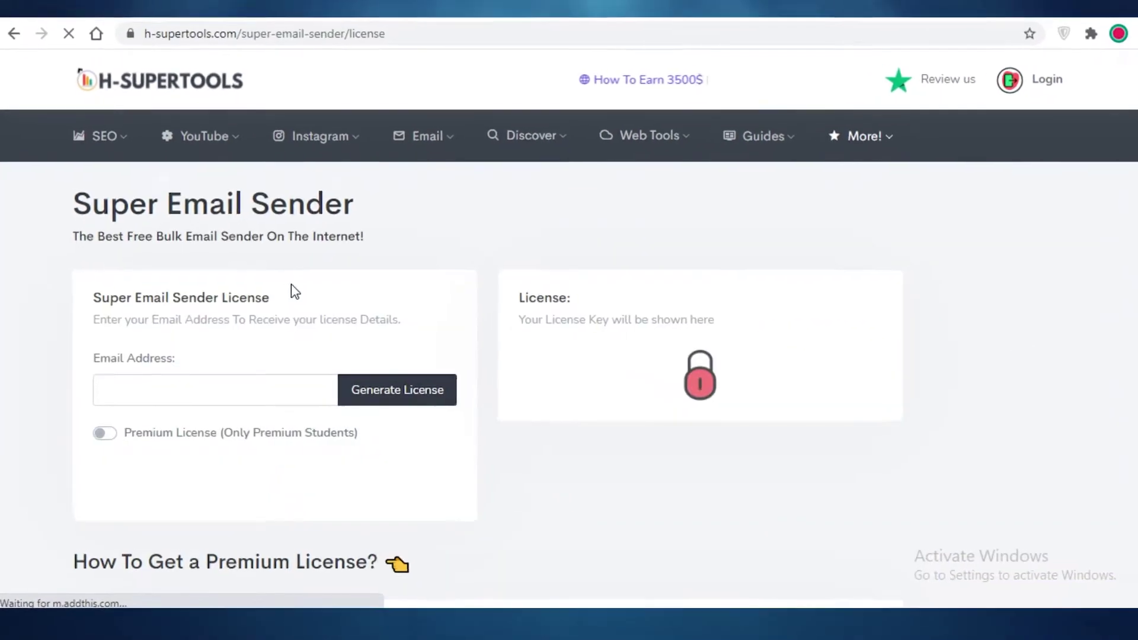
left_click(149, 398)
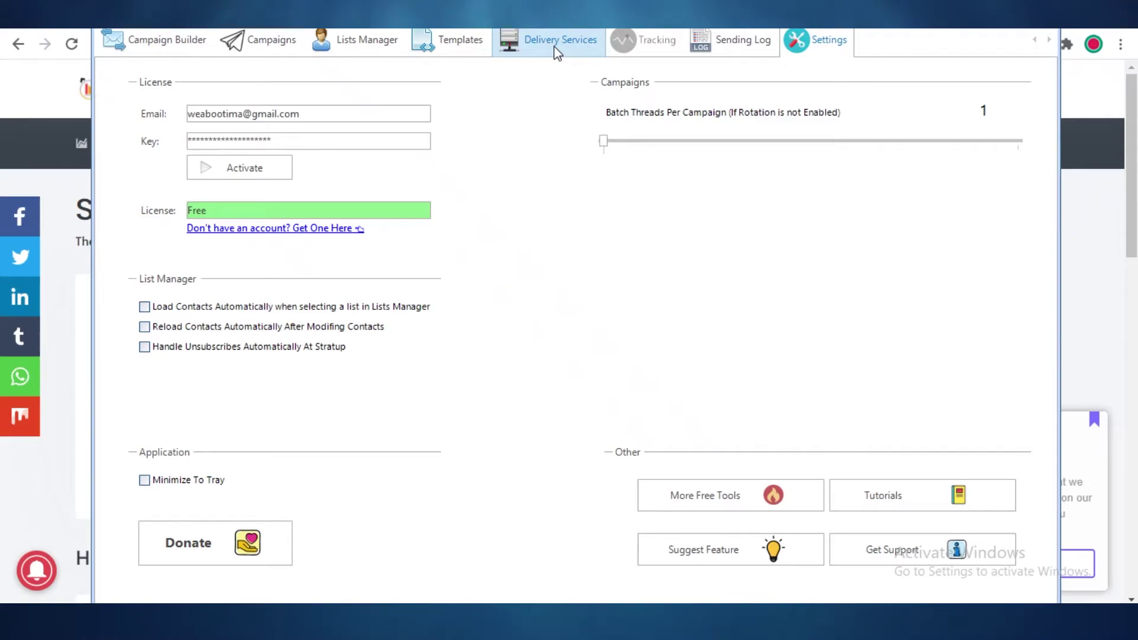
View Delivery Services, open a new SMTP Server form, and close it without adding a server.
left_click(552, 45)
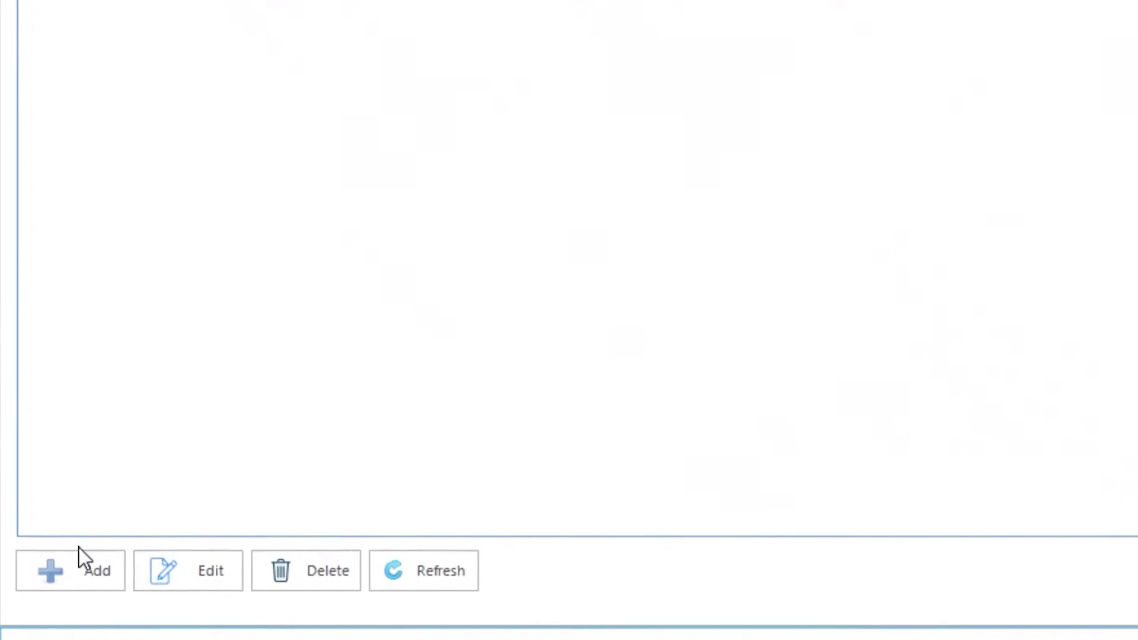
left_click(77, 563)
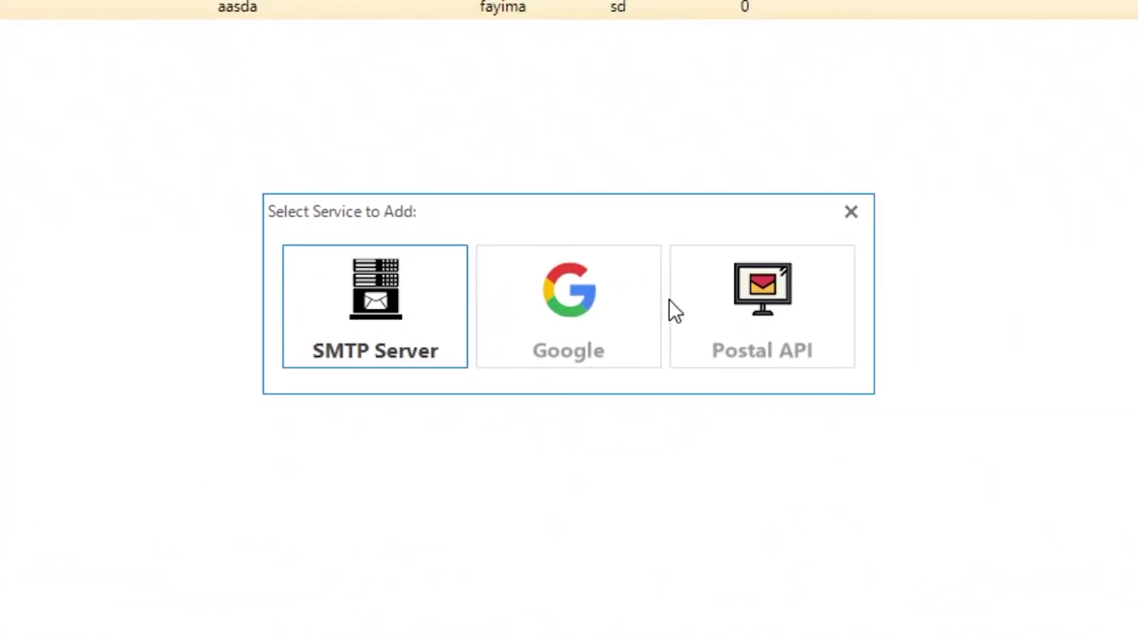
left_click(367, 323)
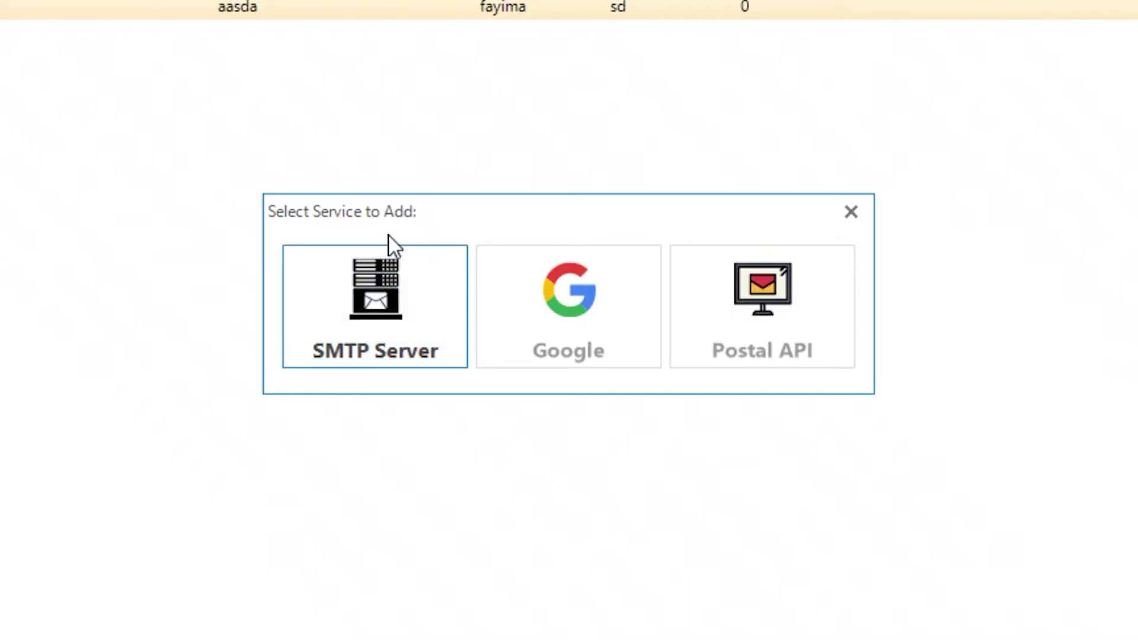
left_click(362, 326)
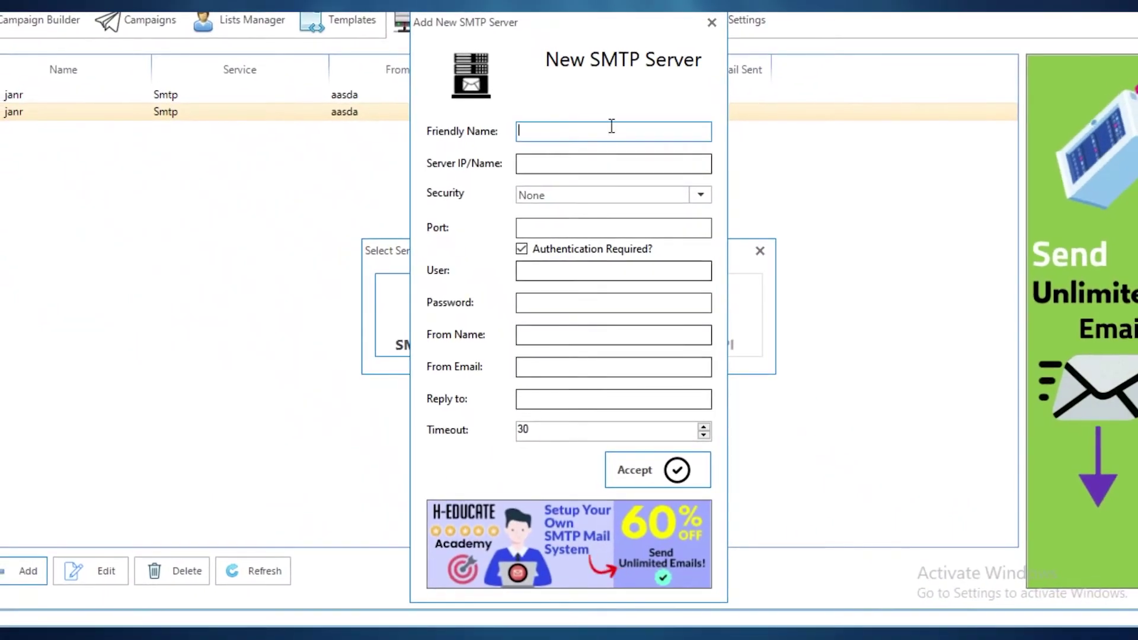
left_click(712, 23)
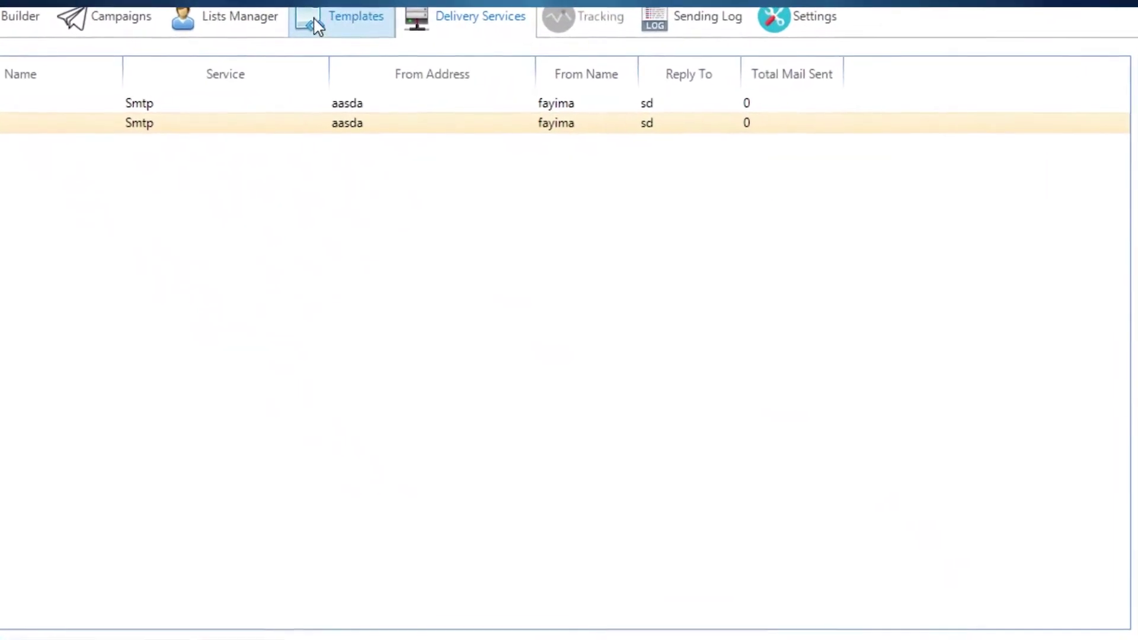
left_click(266, 18)
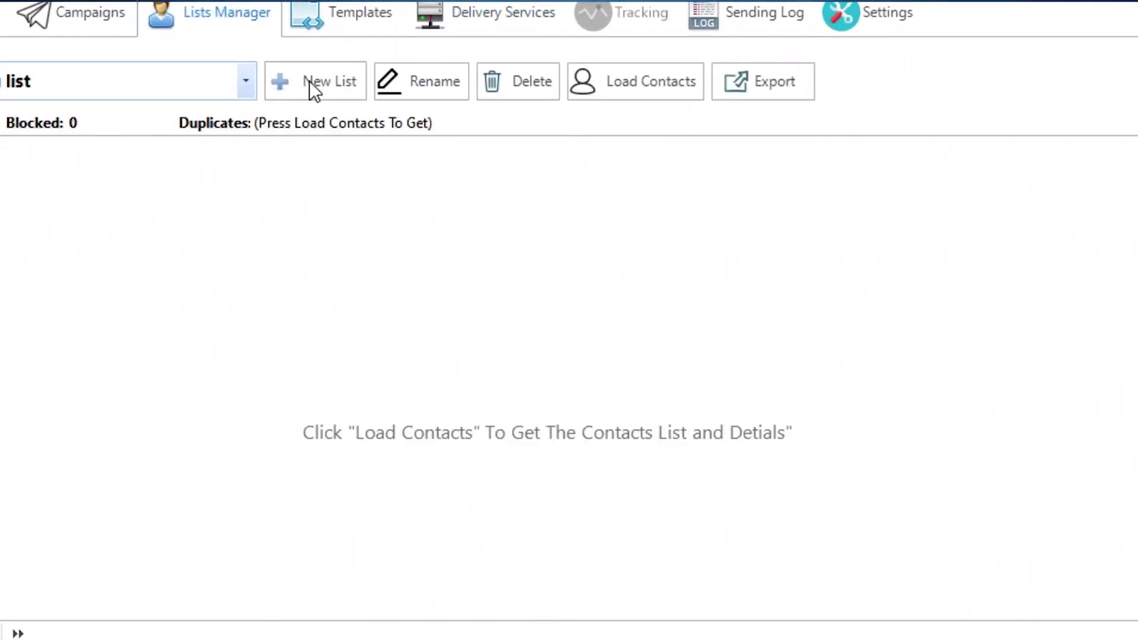
left_click(331, 84)
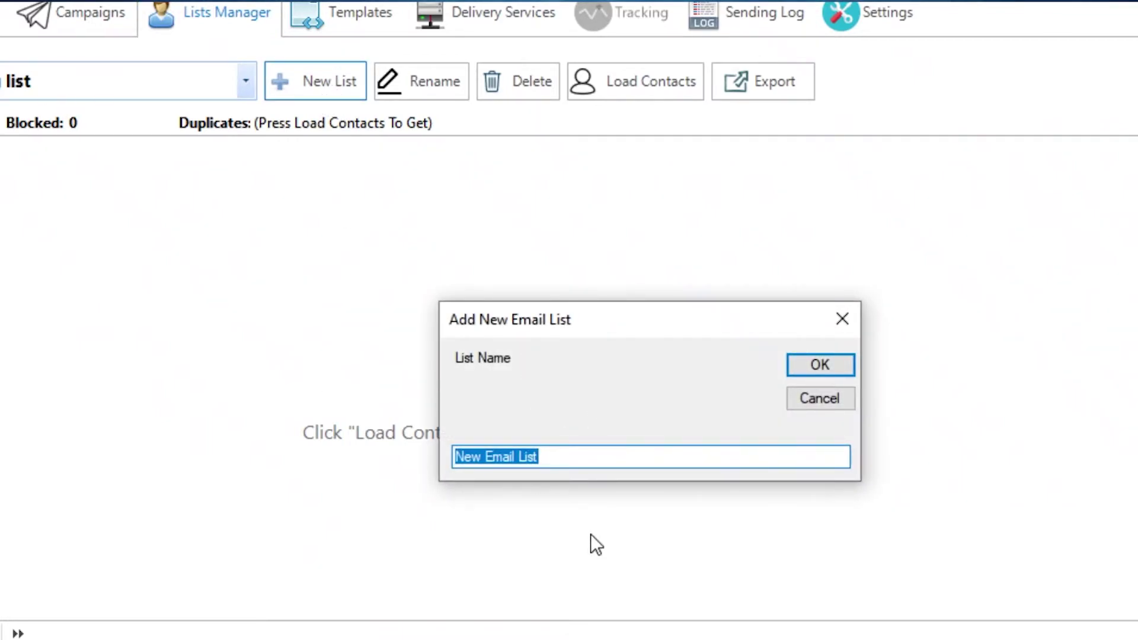
key("BackSpace")
type("PRODUCT PROMOTION LIST")
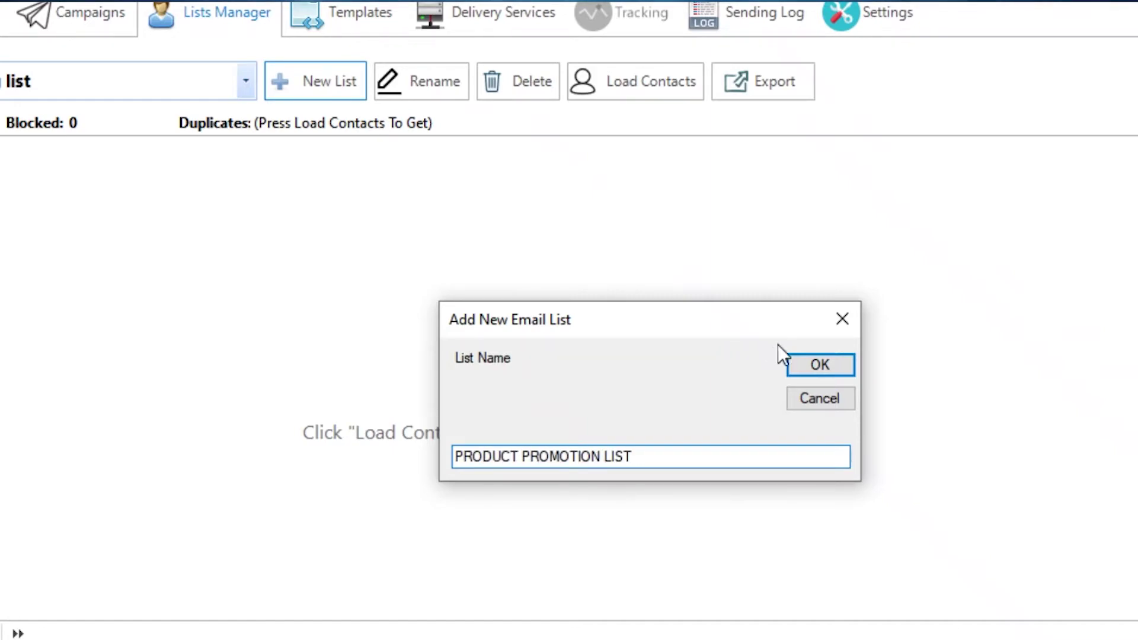
left_click(797, 361)
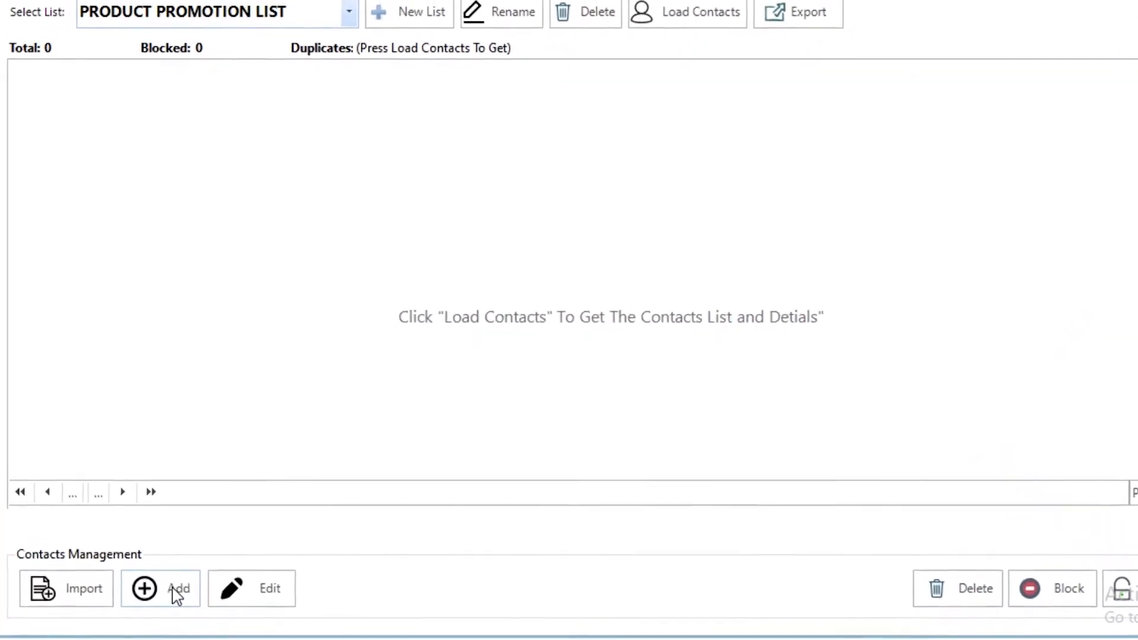
left_click(95, 593)
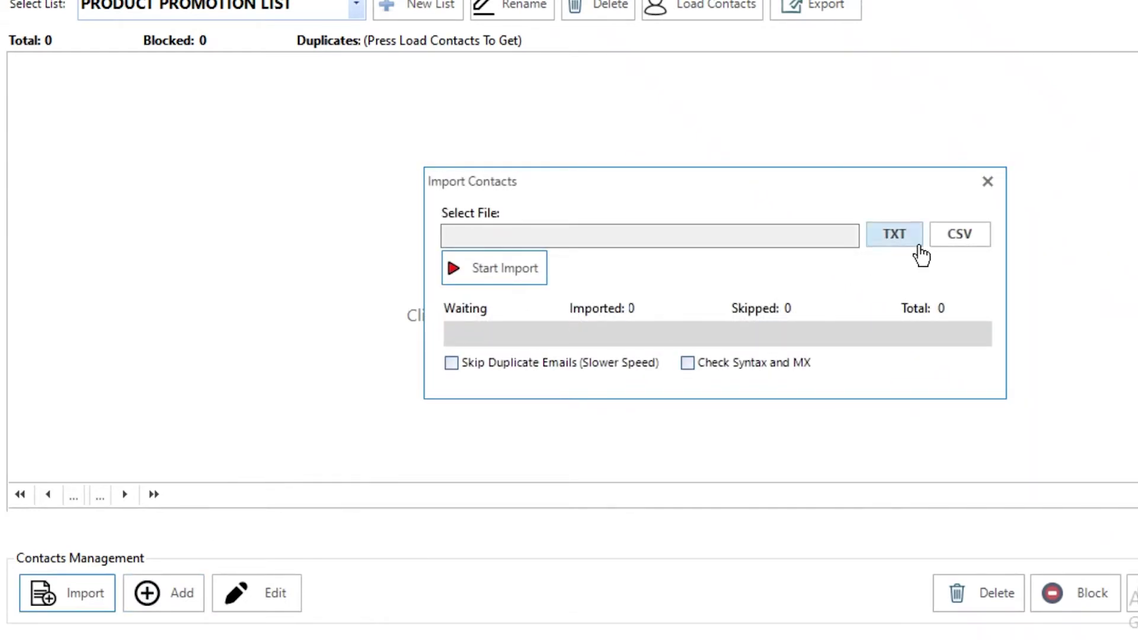
left_click(740, 233)
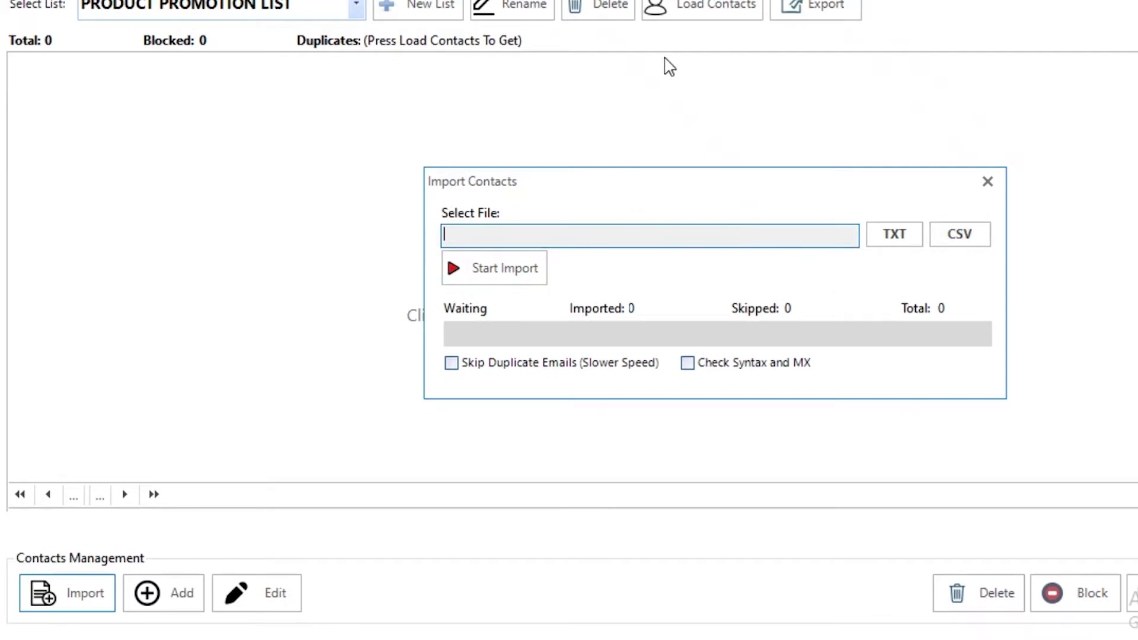
left_click(988, 182)
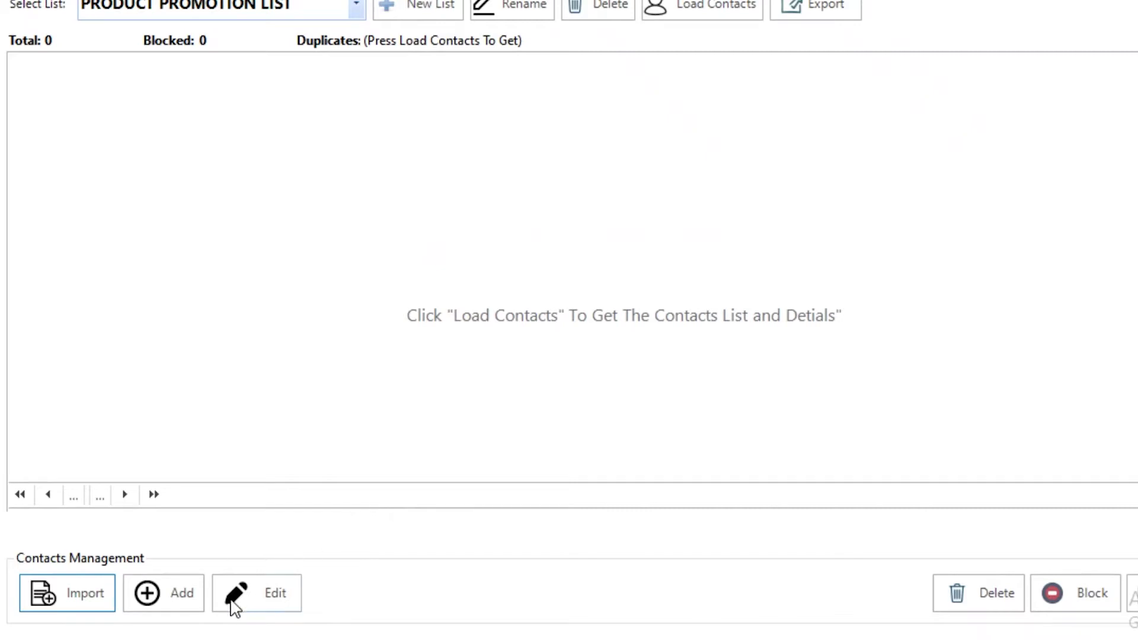
left_click(187, 599)
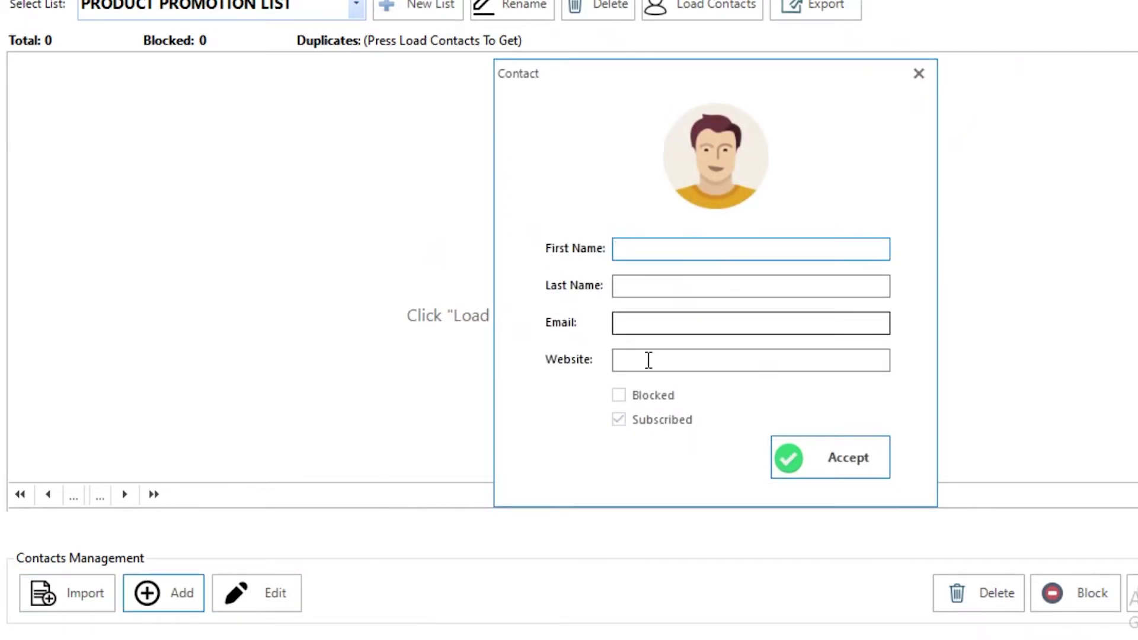
left_click(919, 74)
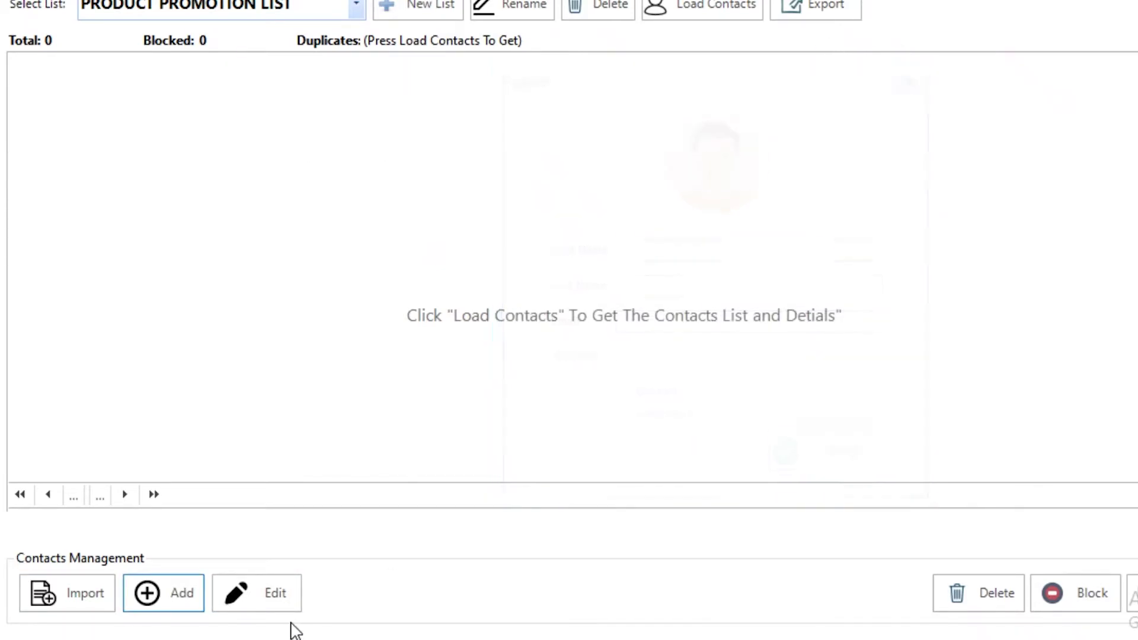
left_click(292, 602)
left_click(819, 378)
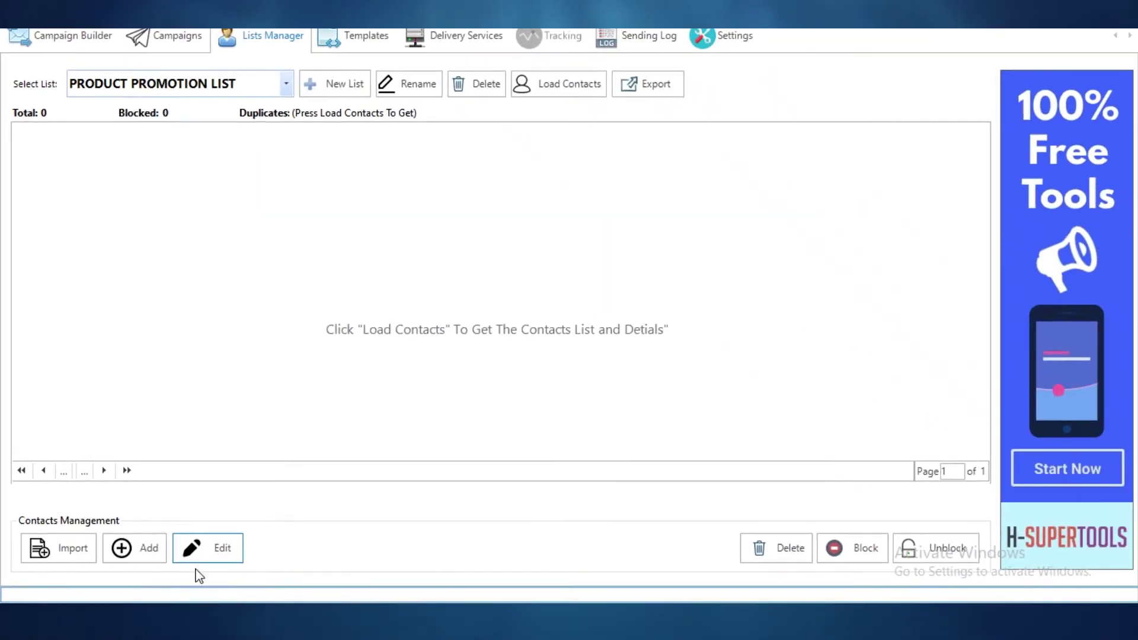
Select 'cooking list' in the Select List dropdown and load its contacts.
left_click(199, 89)
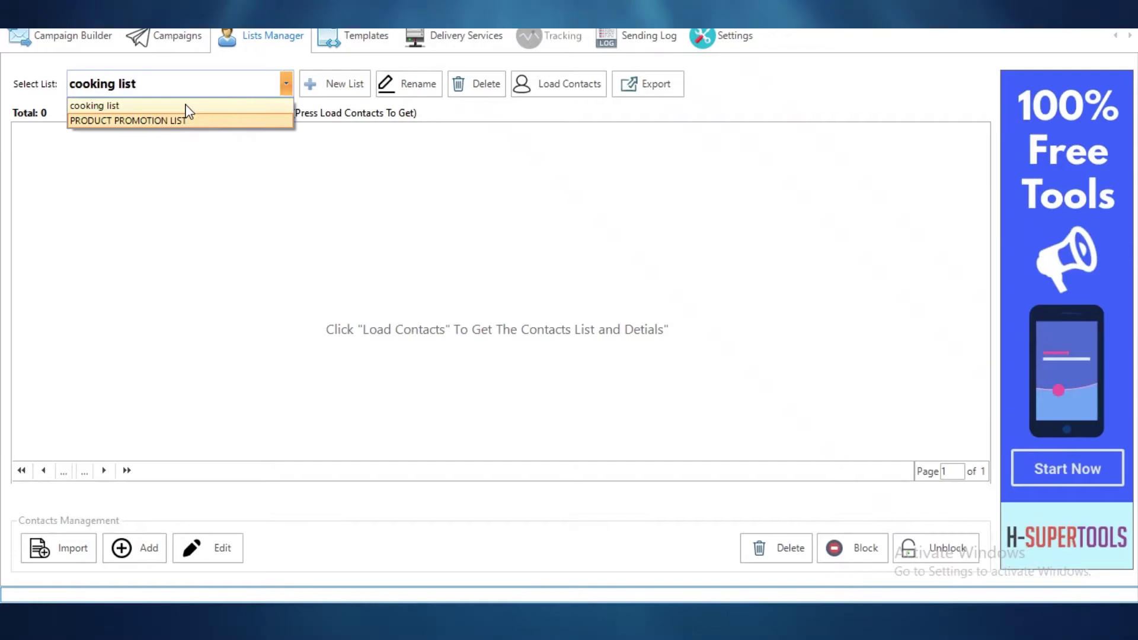
left_click(187, 106)
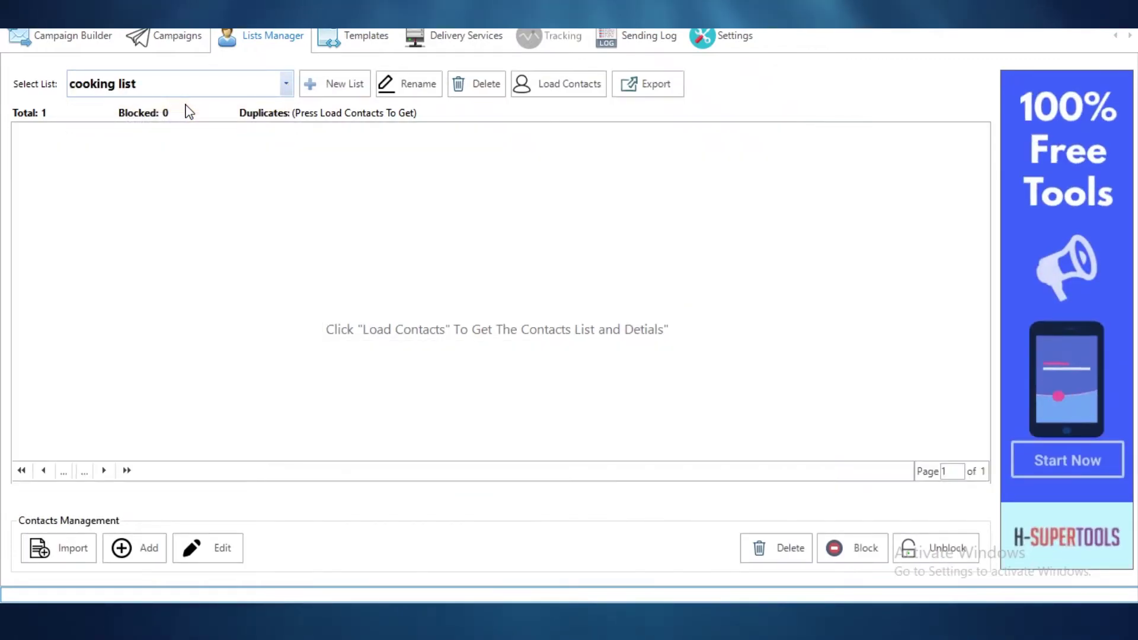
left_click(598, 83)
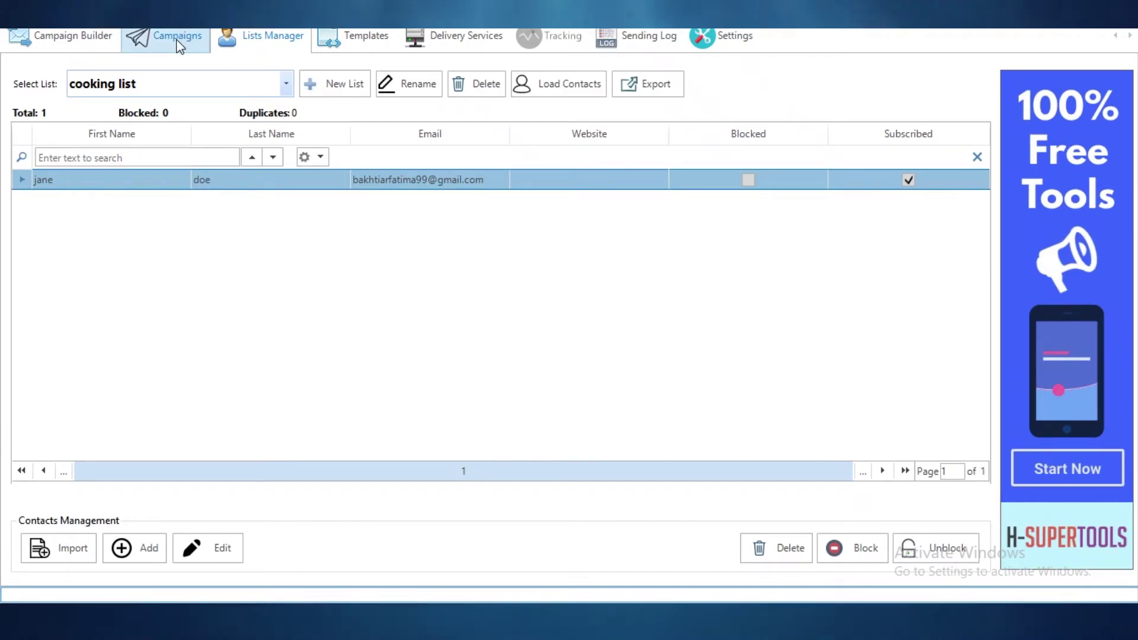
Browse the existing templates New Template, 12345 and Welcome, then check the template categories.
left_click(361, 36)
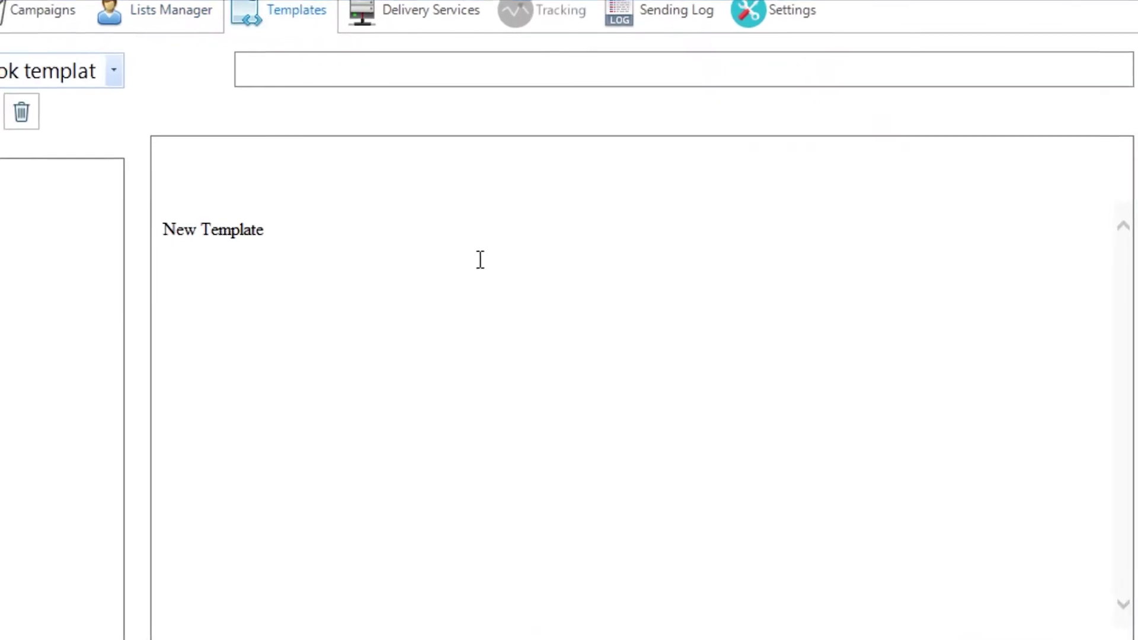
left_click(1, 187)
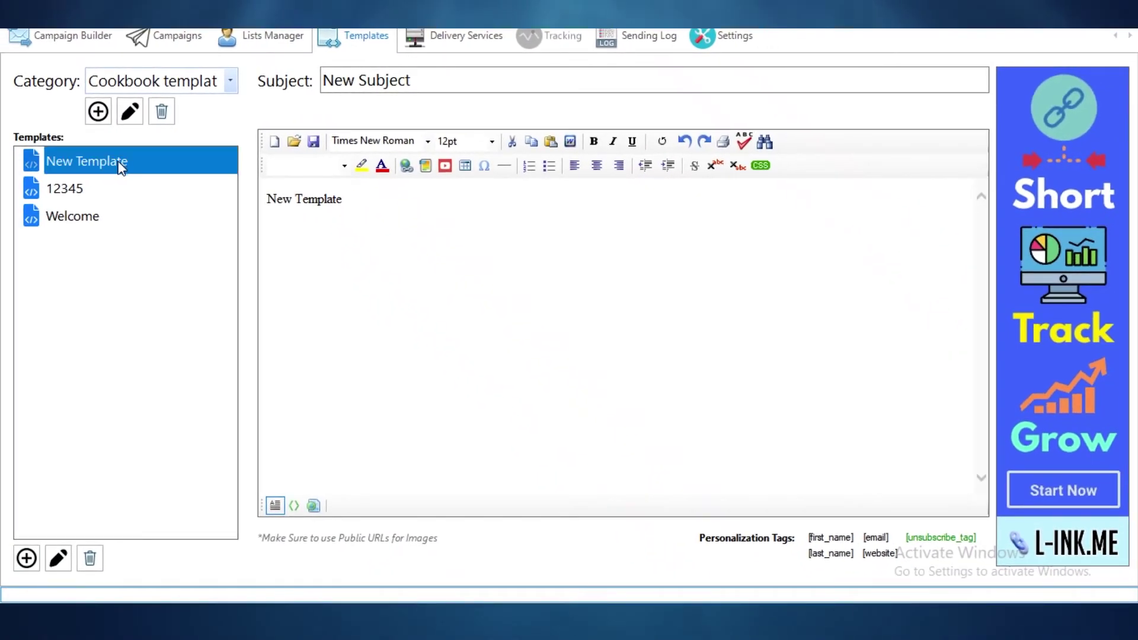
left_click(102, 192)
left_click(110, 169)
left_click(84, 194)
left_click(50, 218)
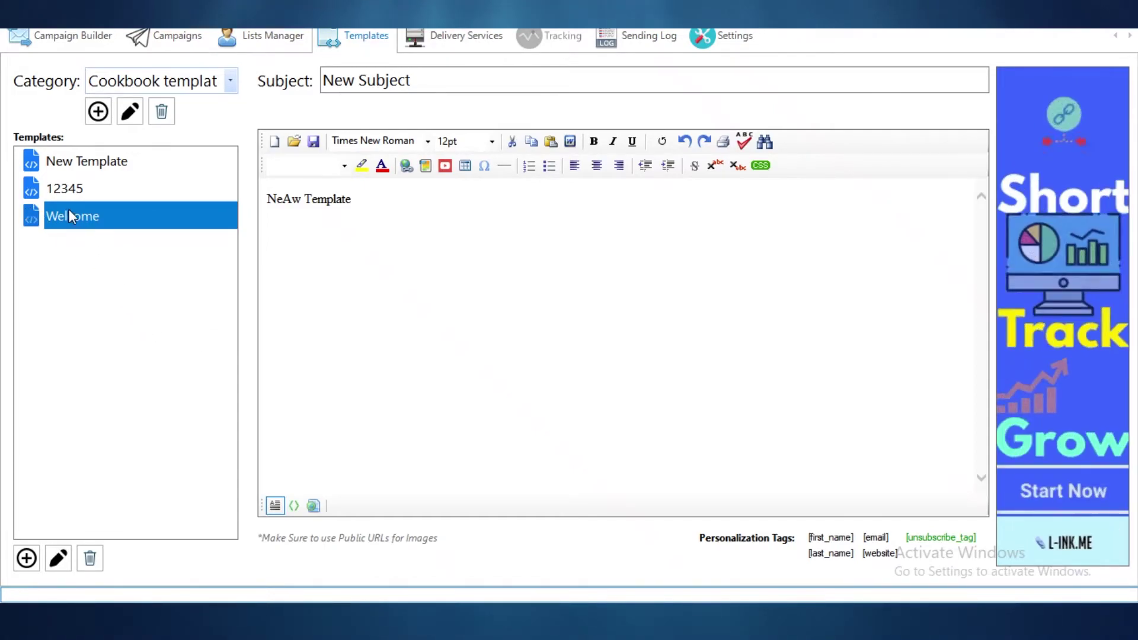
left_click(112, 81)
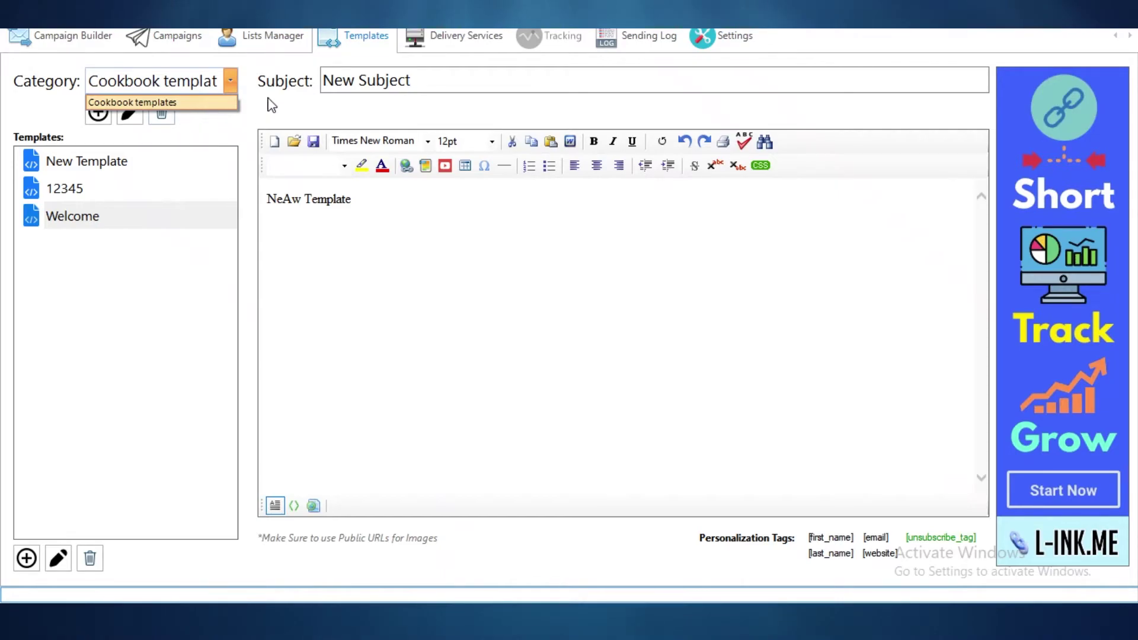
Create a template category named PRODUCT PROMOTIONS and select it.
left_click(99, 112)
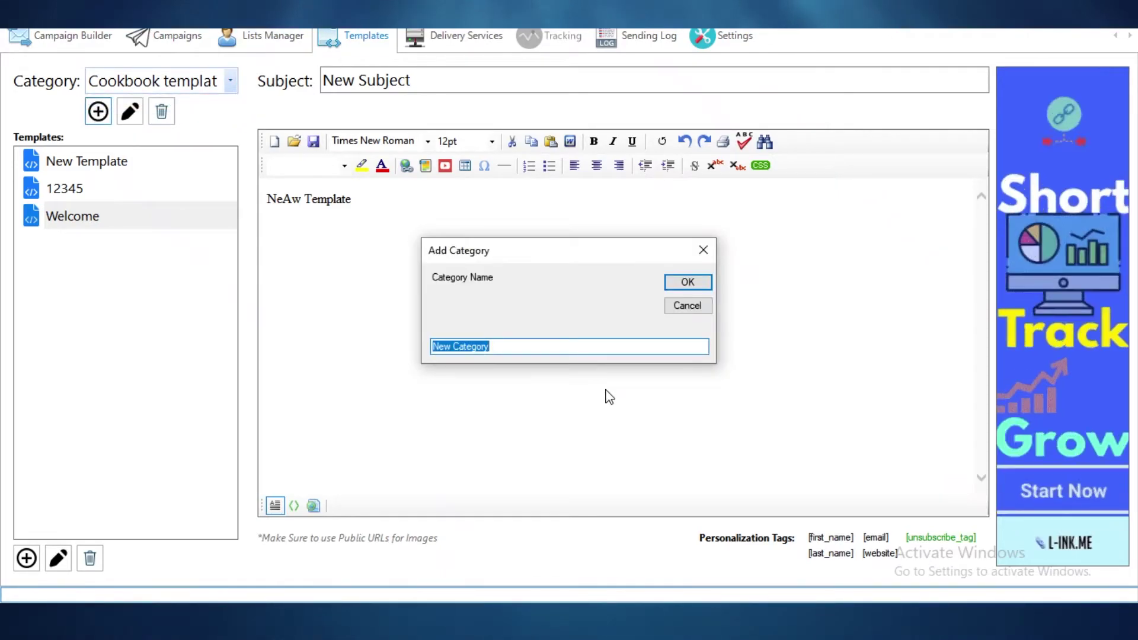
key("BackSpace")
type("PRODUCT PROMOTIONS")
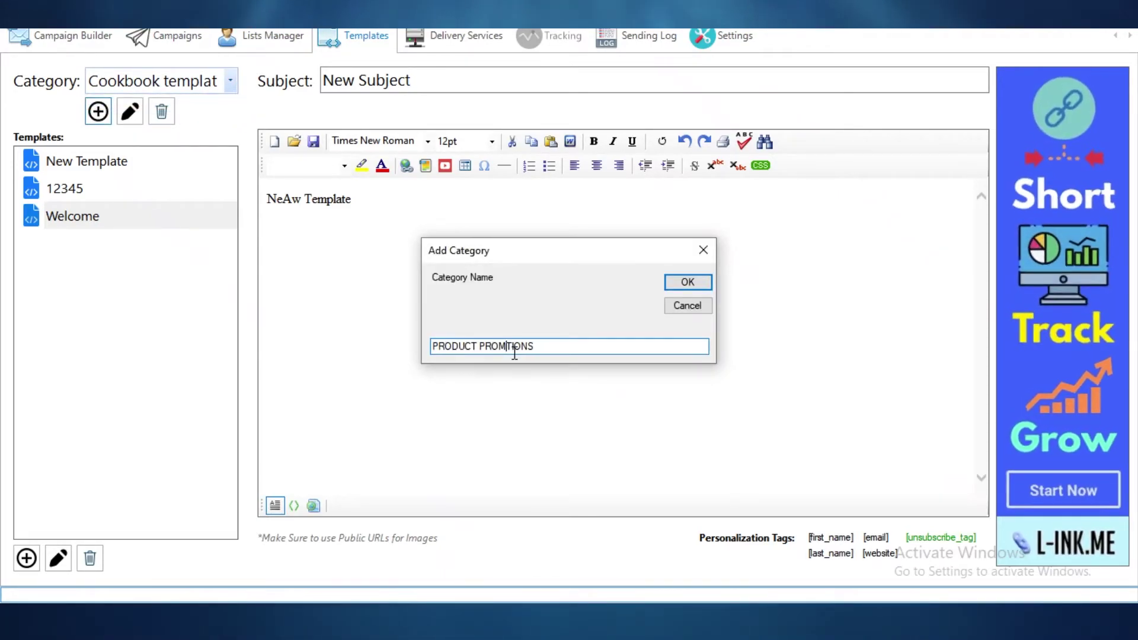
left_click(513, 346)
left_click(667, 283)
left_click(156, 116)
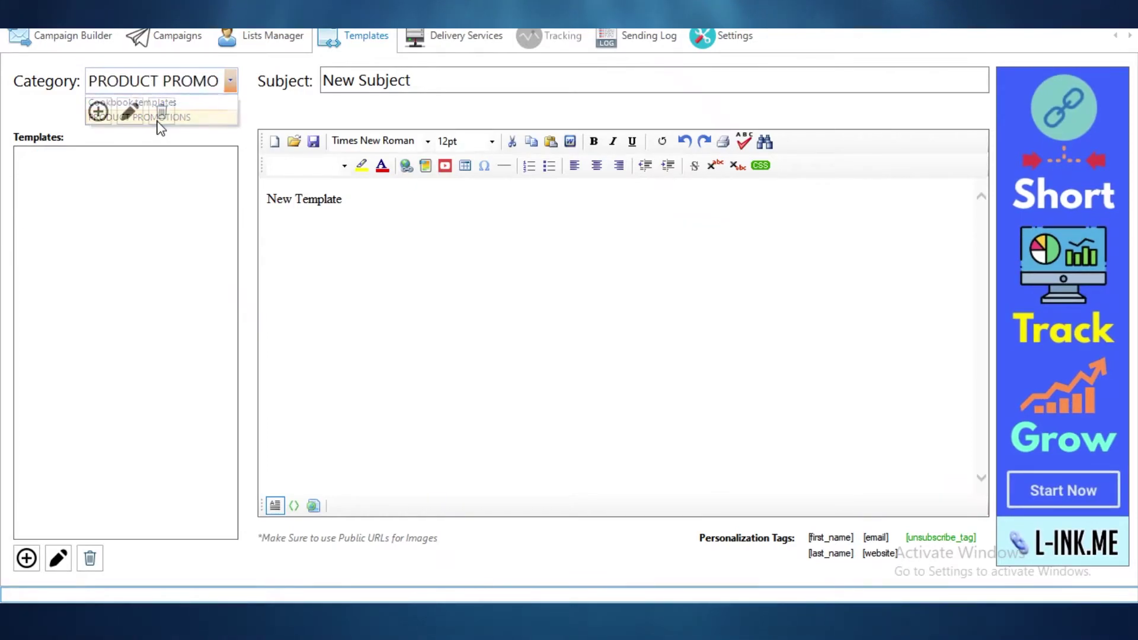
Add a PRODUCT 1 category while keeping PRODUCT PROMOTIONS selected.
left_click(98, 111)
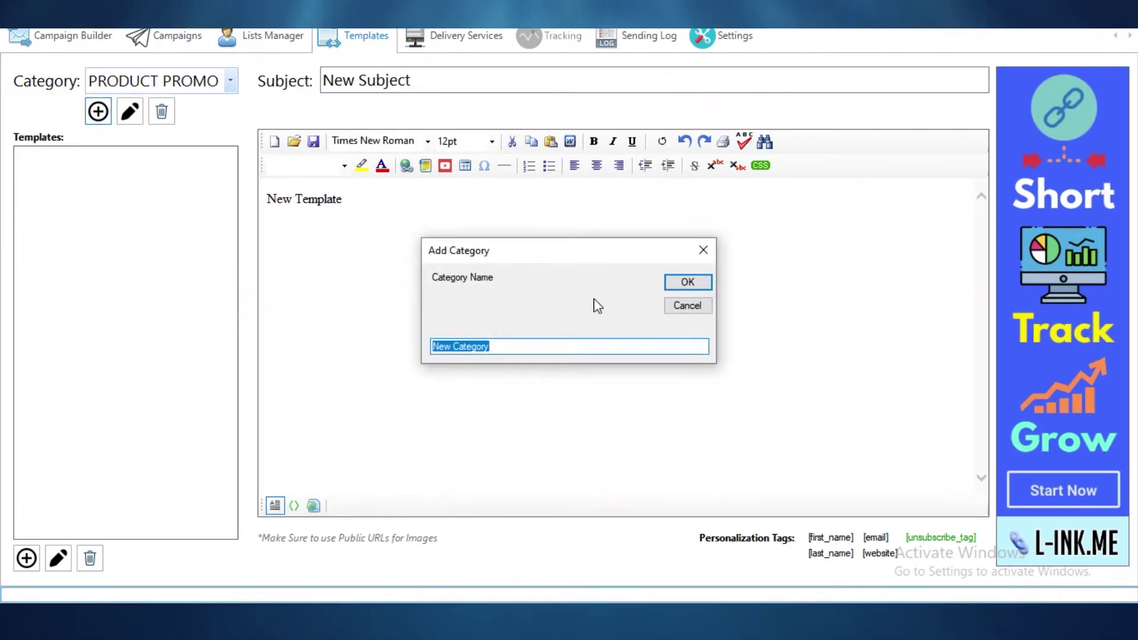
key("BackSpace")
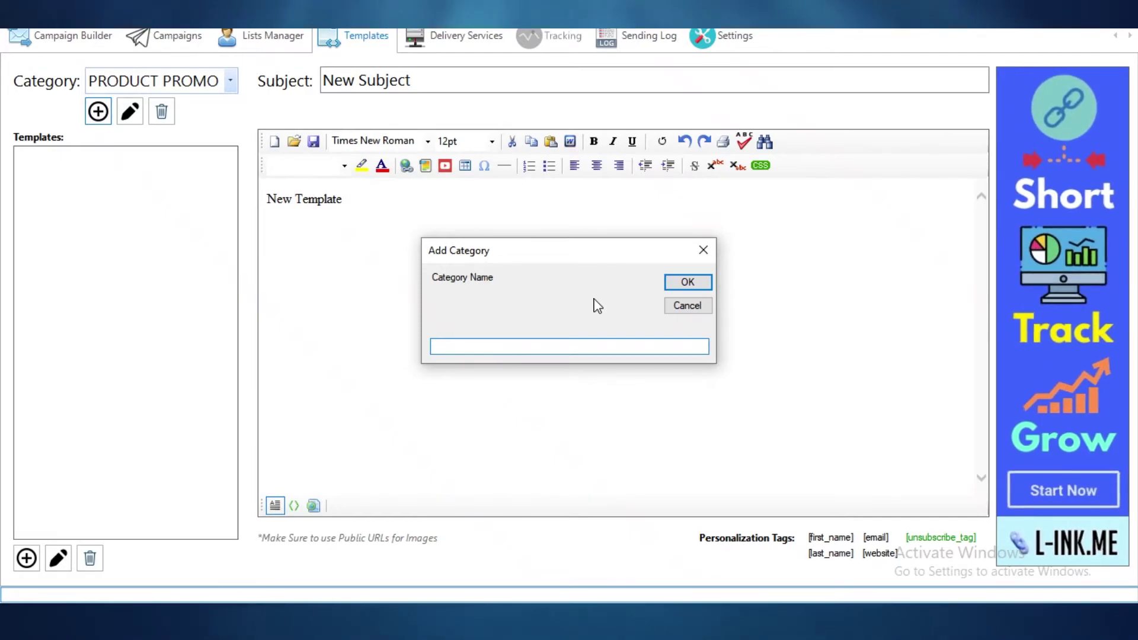
type("PRODUCT 1")
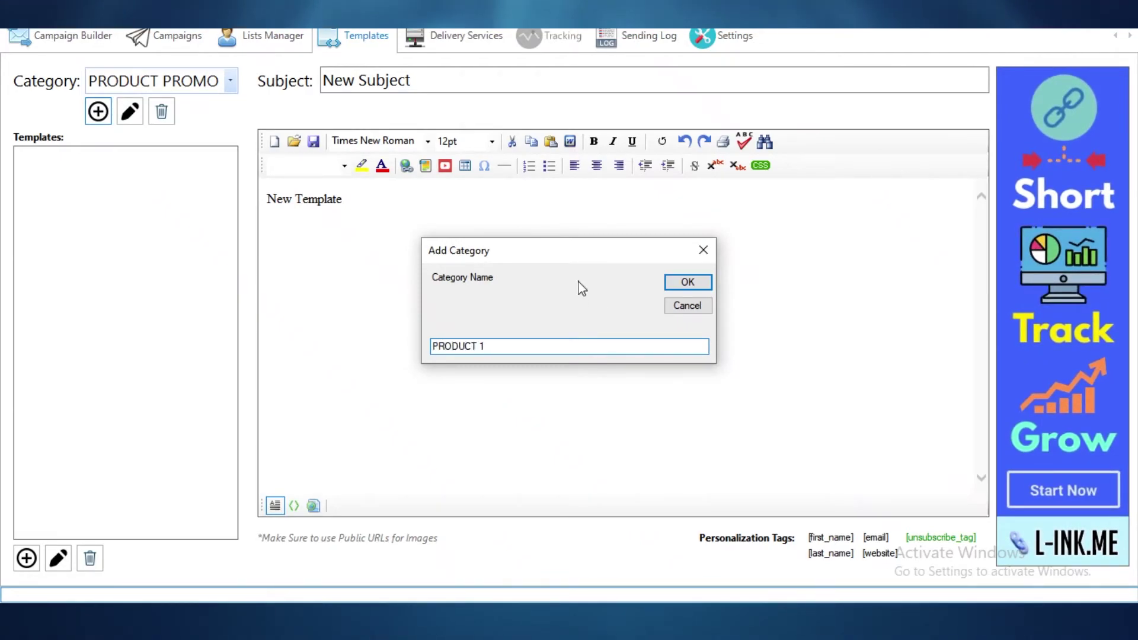
left_click(688, 282)
left_click(133, 132)
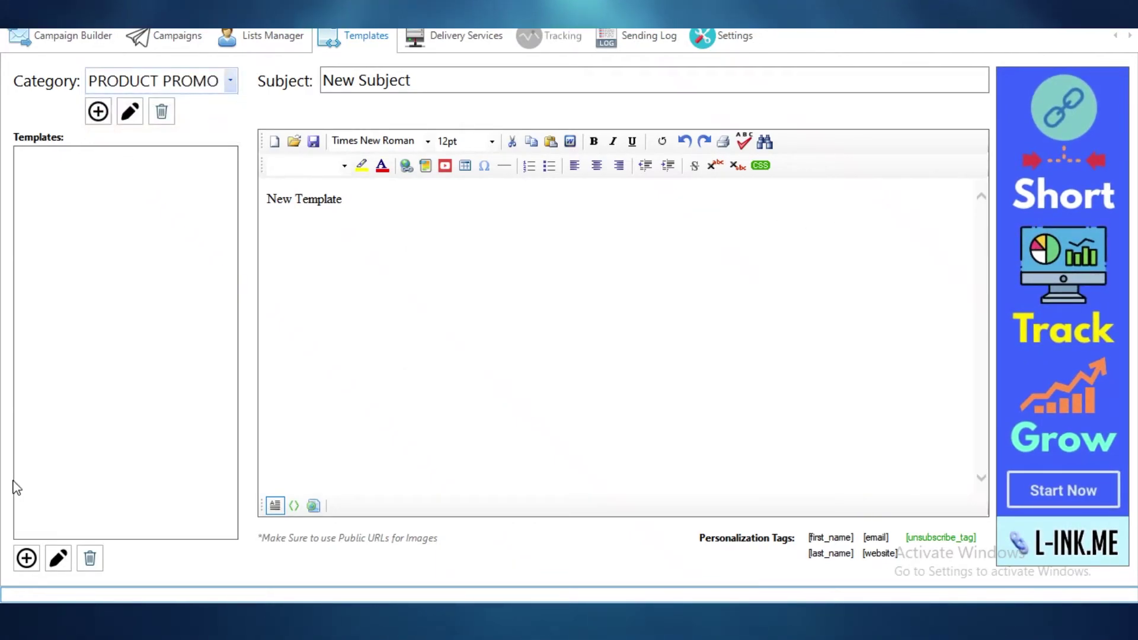
Add three new templates named 1, 2 and 3.
left_click(26, 558)
type("1")
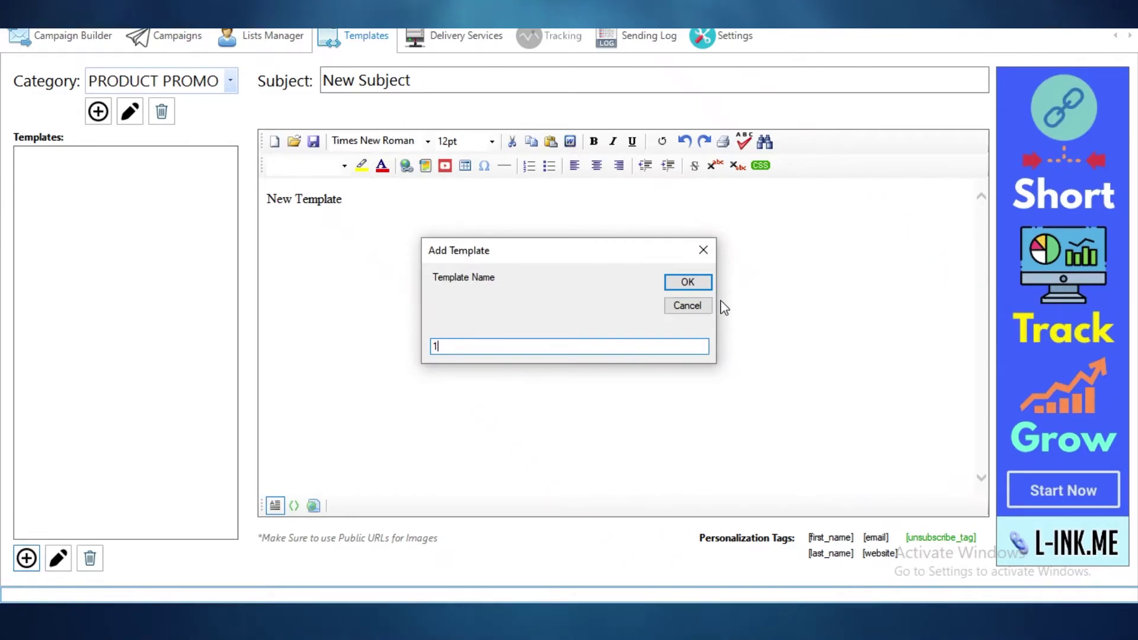
left_click(687, 281)
left_click(26, 558)
type("2")
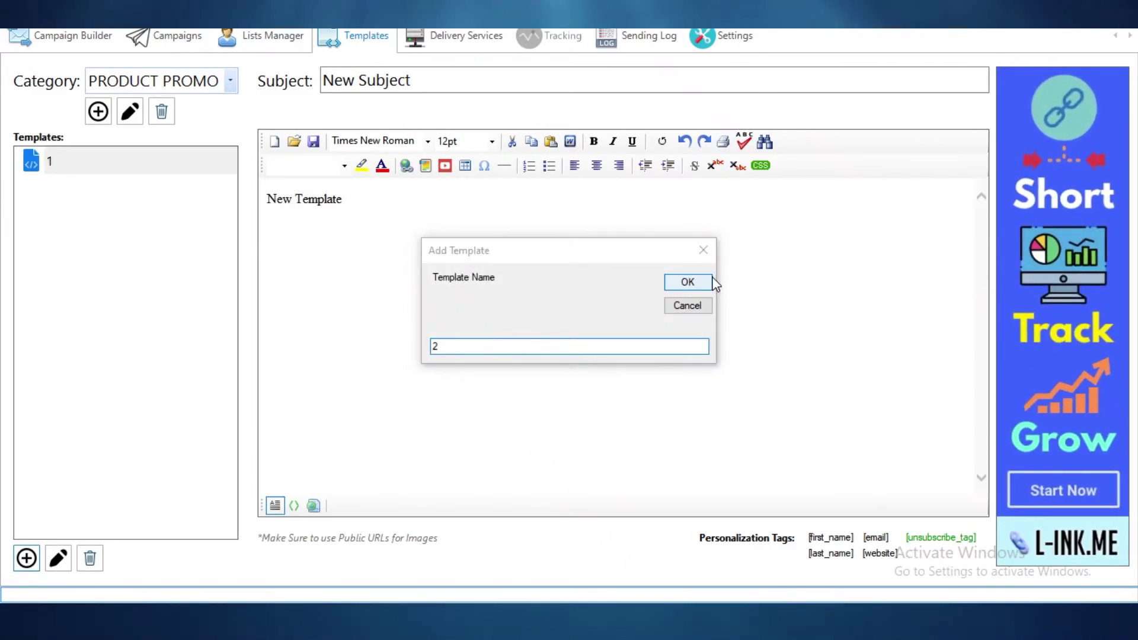
left_click(687, 281)
left_click(26, 558)
type("3")
left_click(687, 289)
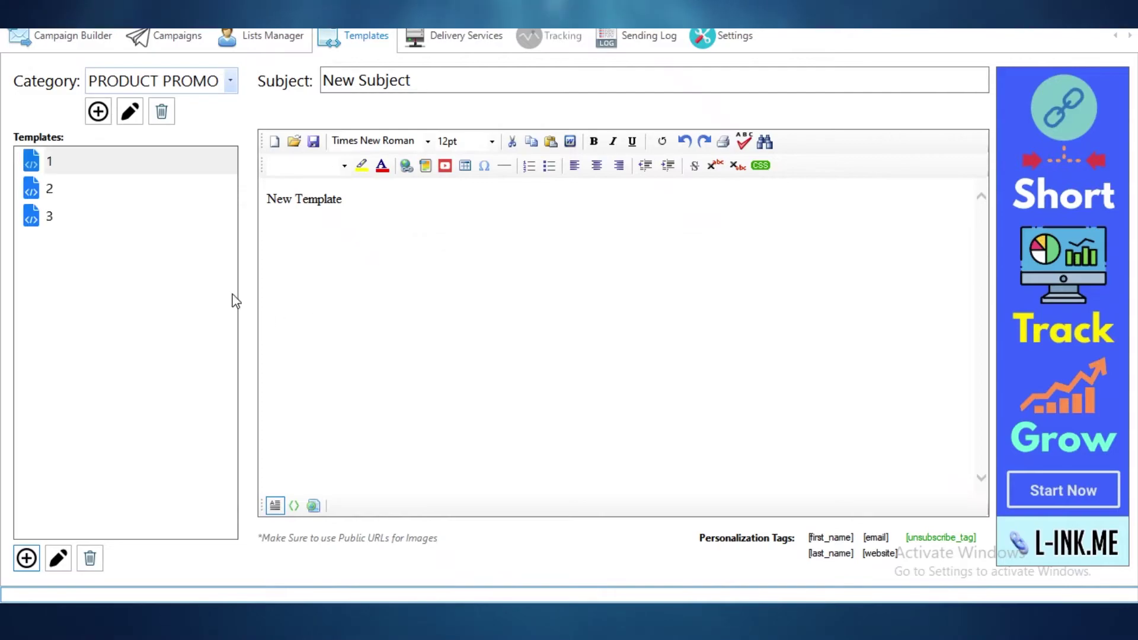
Review templates 1, 2 and 3 in the PRODUCT PROMOTIONS list.
left_click(189, 188)
left_click(106, 217)
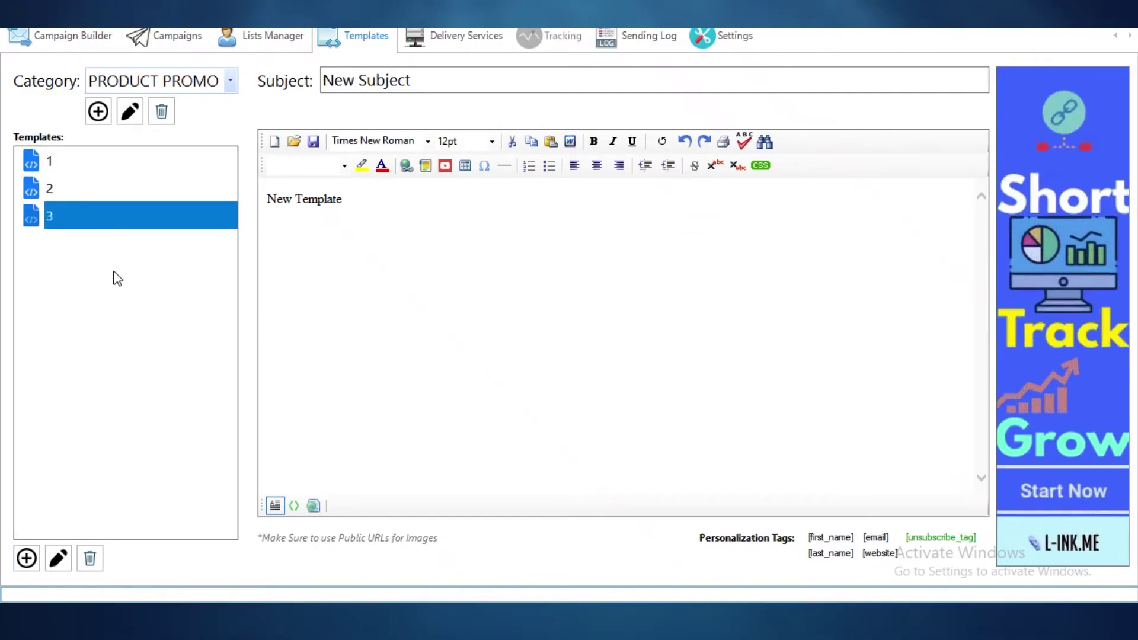
left_click(122, 161)
left_click(99, 189)
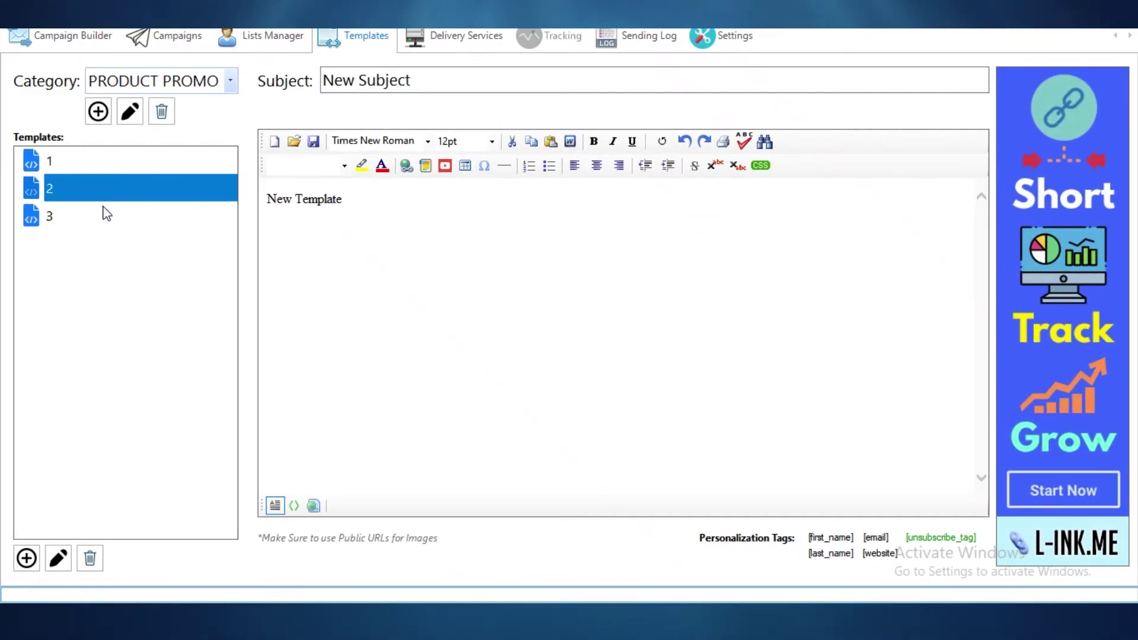
left_click(105, 214)
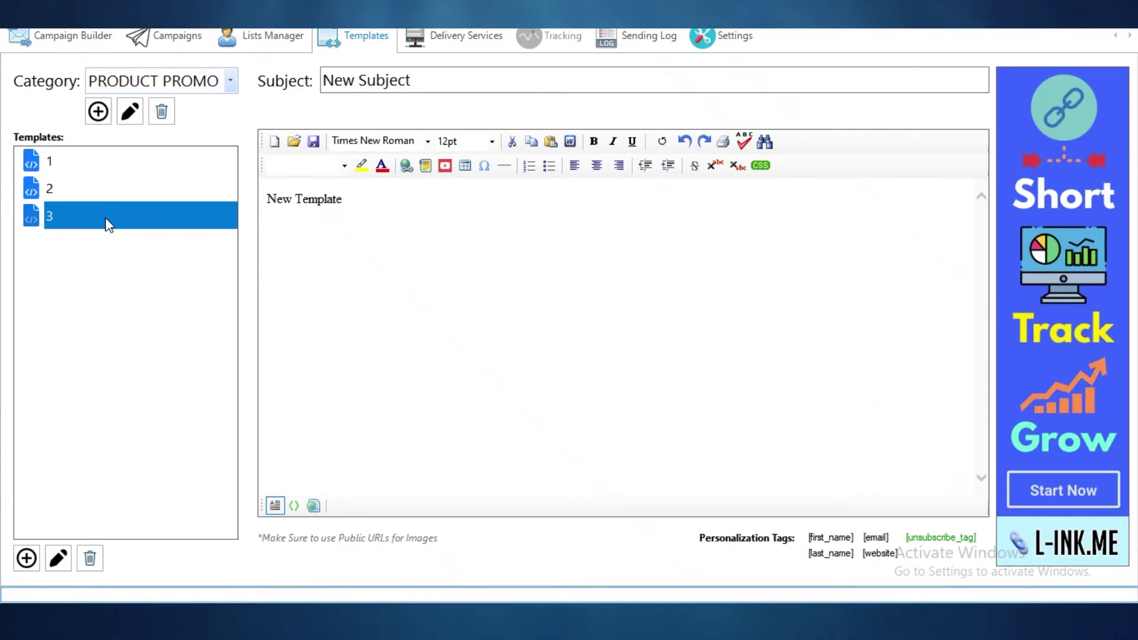
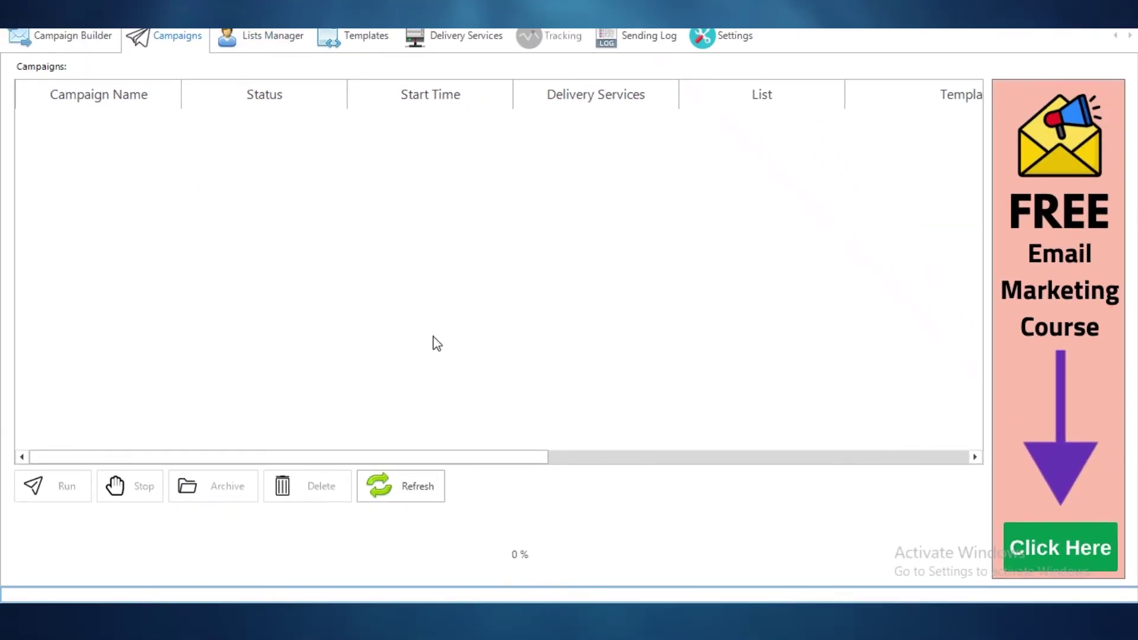
Start a new campaign form and name it PROMOTION 1.
left_click(91, 43)
left_click(242, 22)
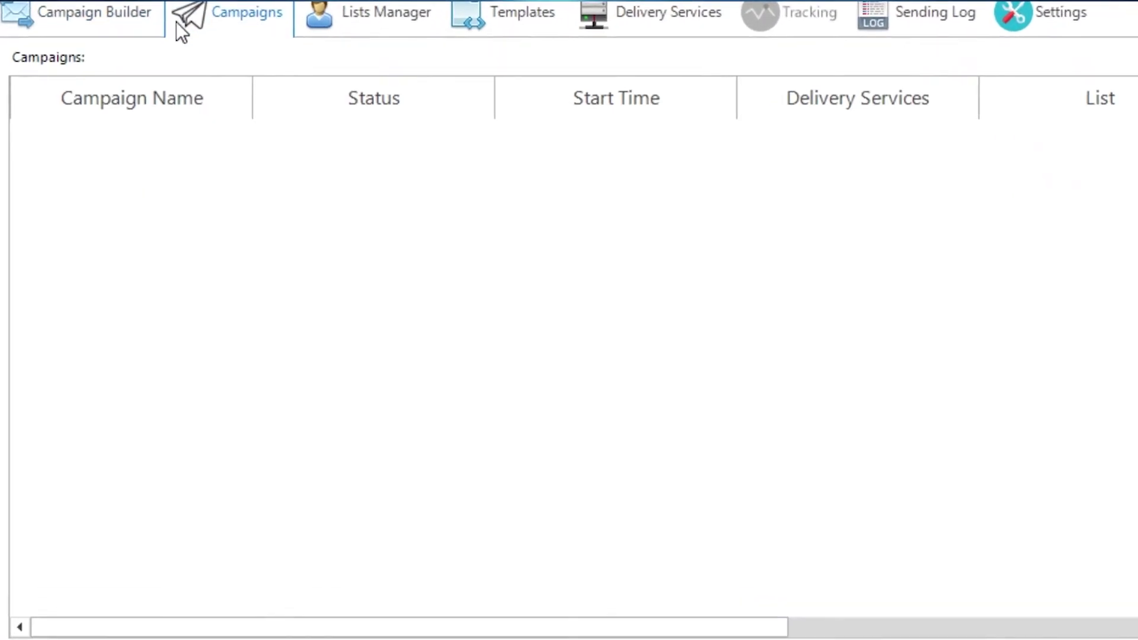
left_click(85, 37)
left_click(193, 80)
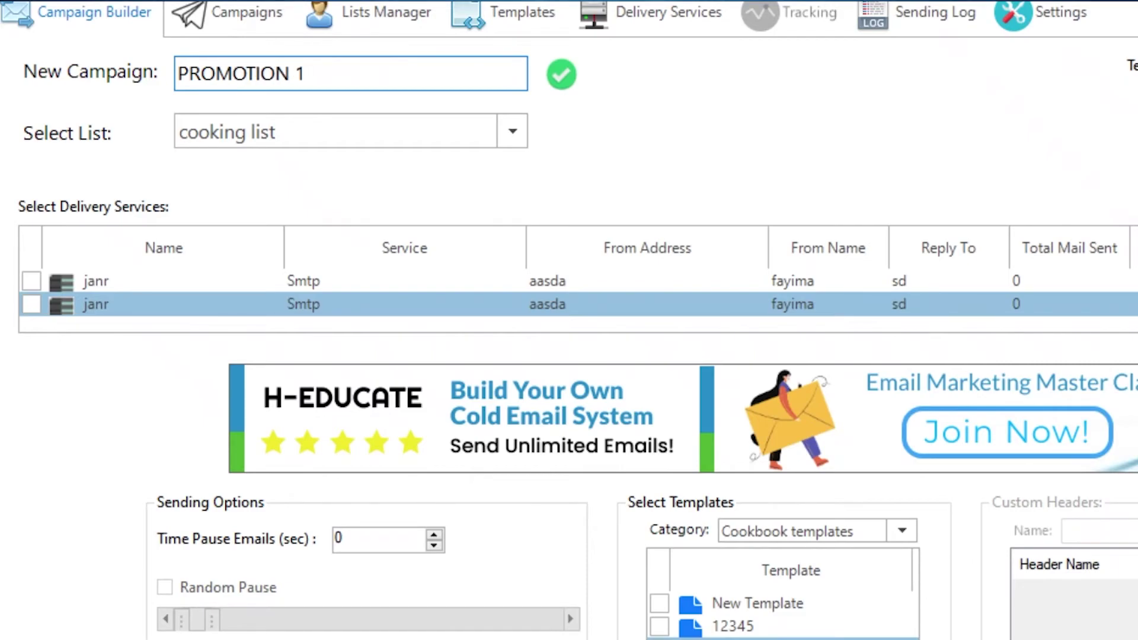
Target PRODUCT PROMOTION LIST, tick the first SMTP service janr, and adjust the email pause.
left_click(249, 129)
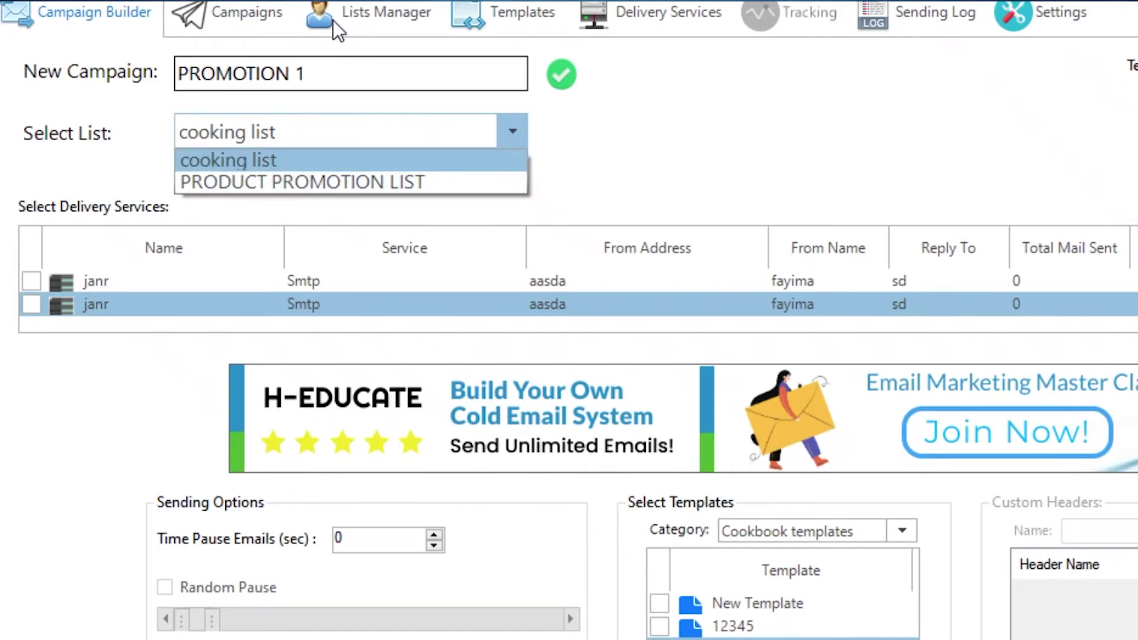
left_click(325, 182)
left_click(338, 132)
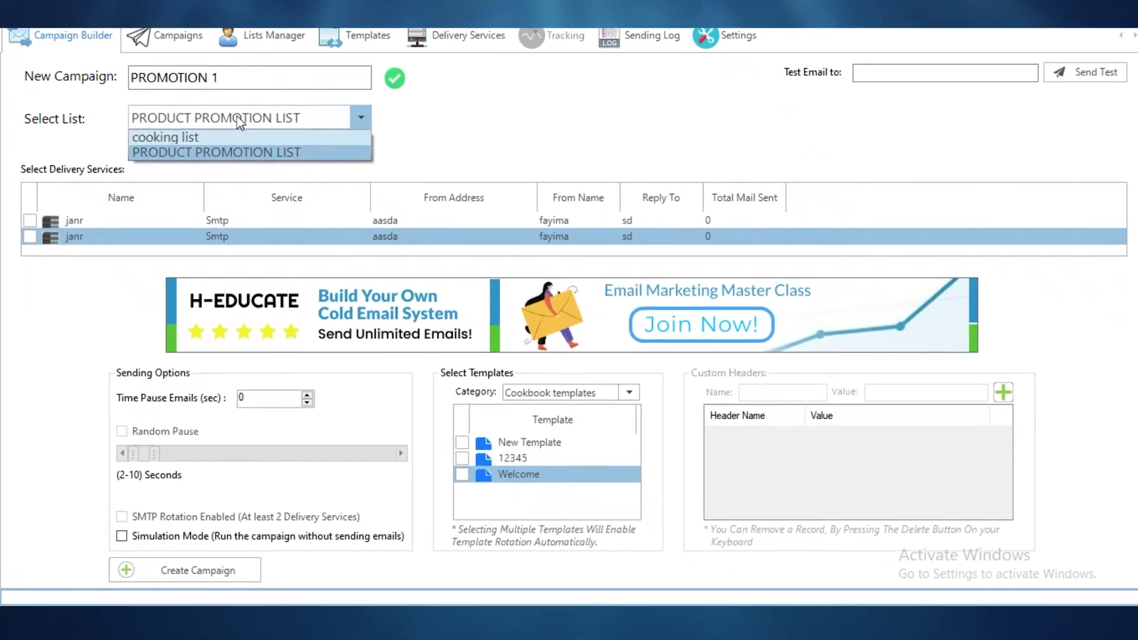
left_click(180, 153)
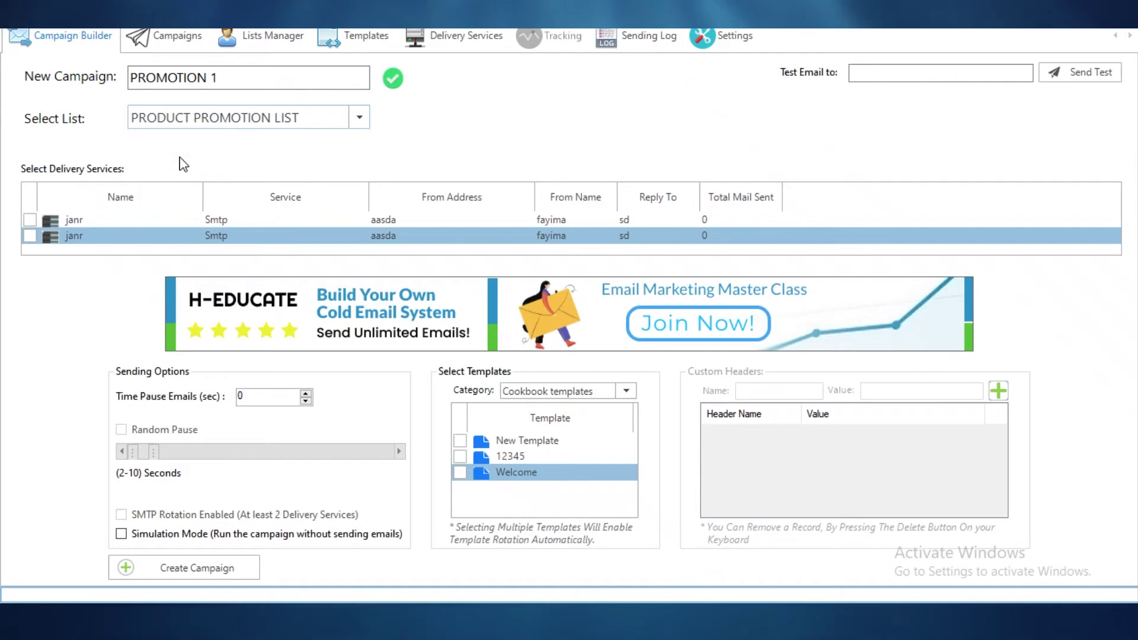
left_click(29, 220)
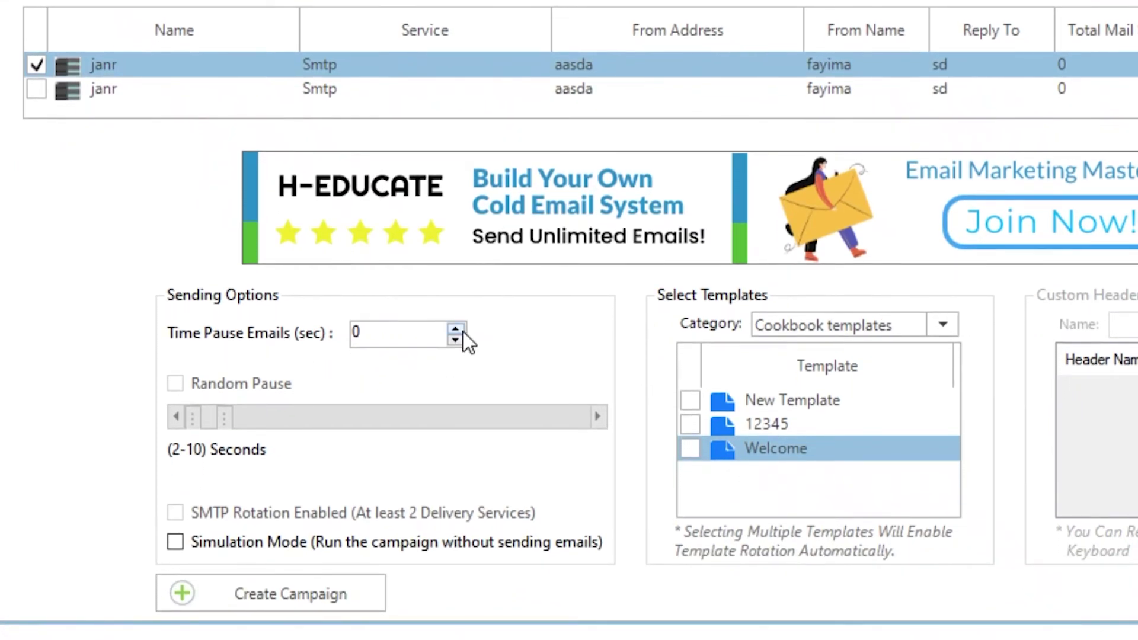
left_click(455, 380)
Set the template Category filter to PRODUCT PROMOTION.
left_click(801, 422)
left_click(848, 333)
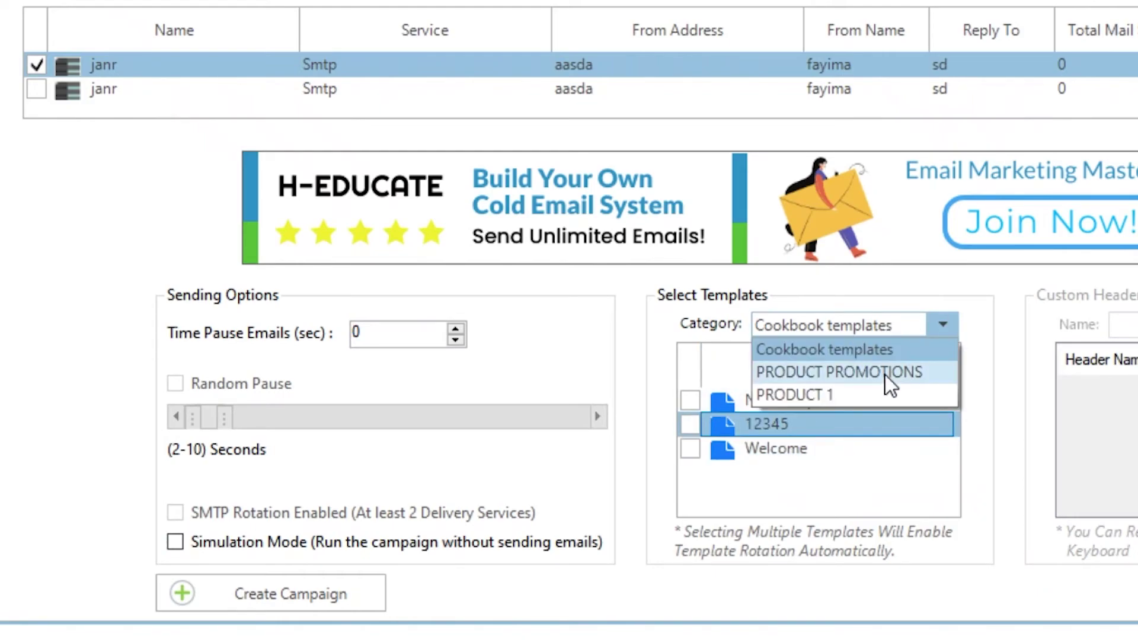
left_click(875, 325)
left_click(765, 325)
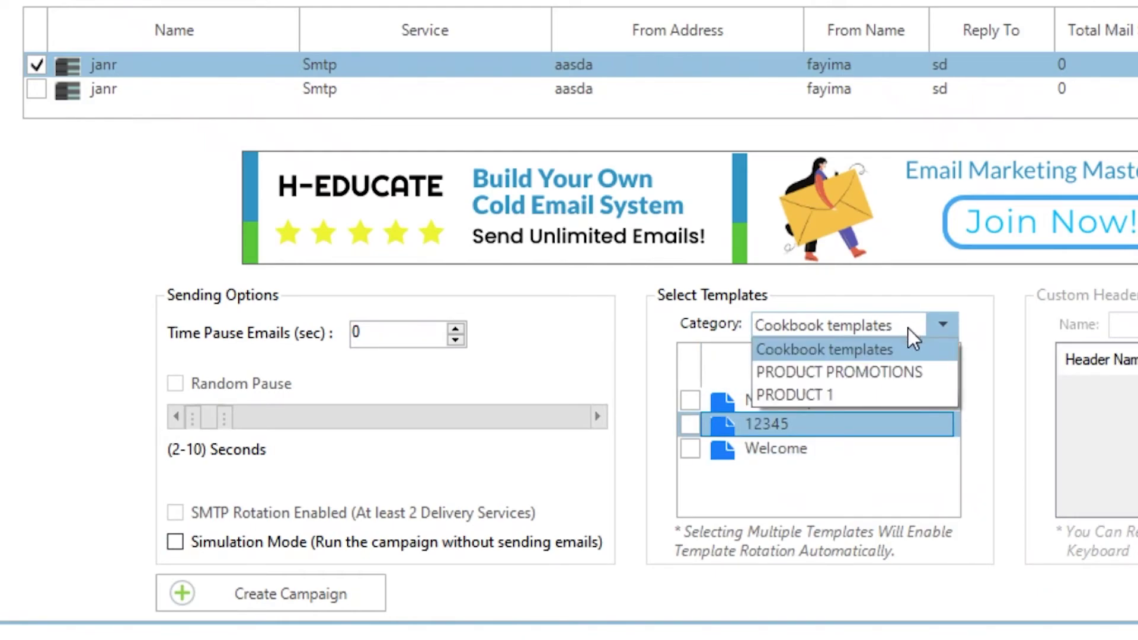
left_click(844, 372)
left_click(827, 334)
left_click(824, 372)
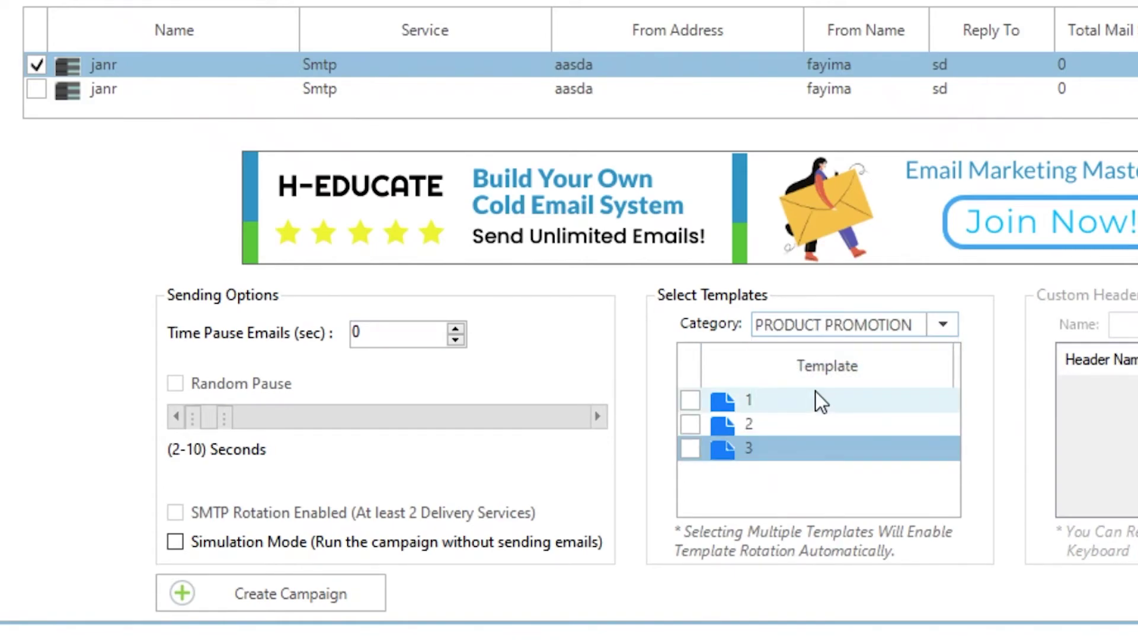
left_click(803, 334)
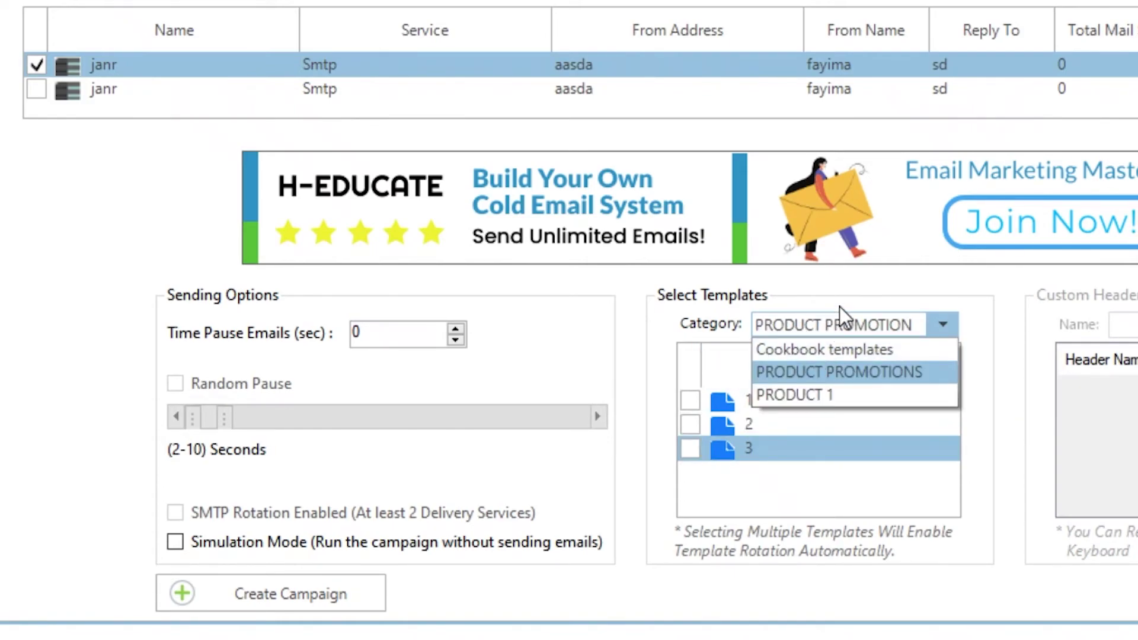
left_click(825, 332)
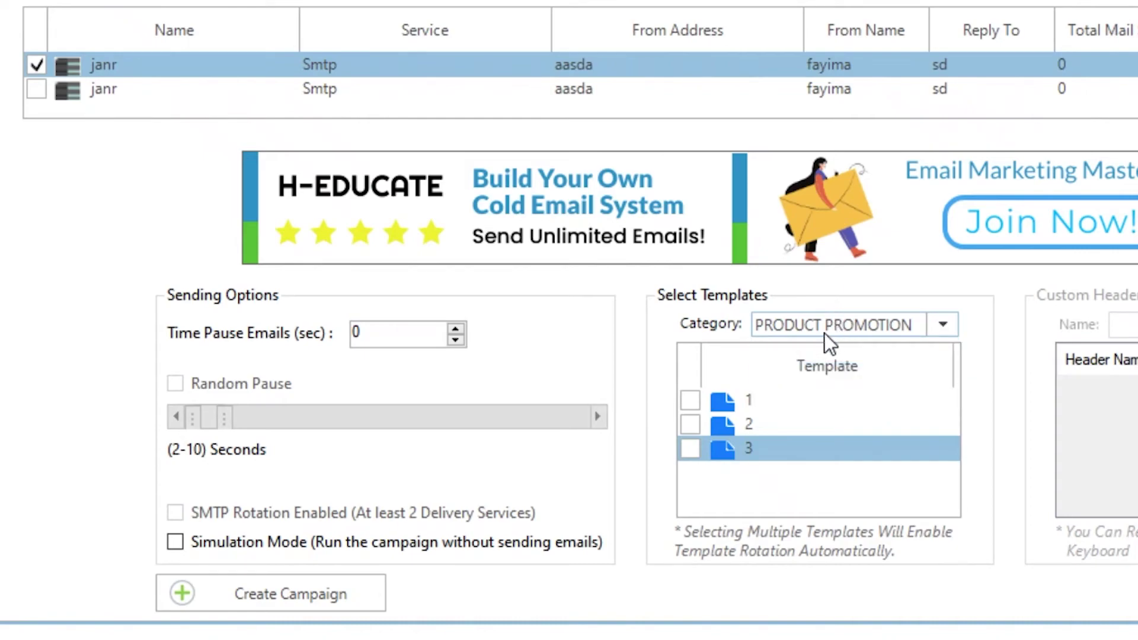
Tick template 2 so the campaign uses it.
left_click(771, 425)
left_click(690, 424)
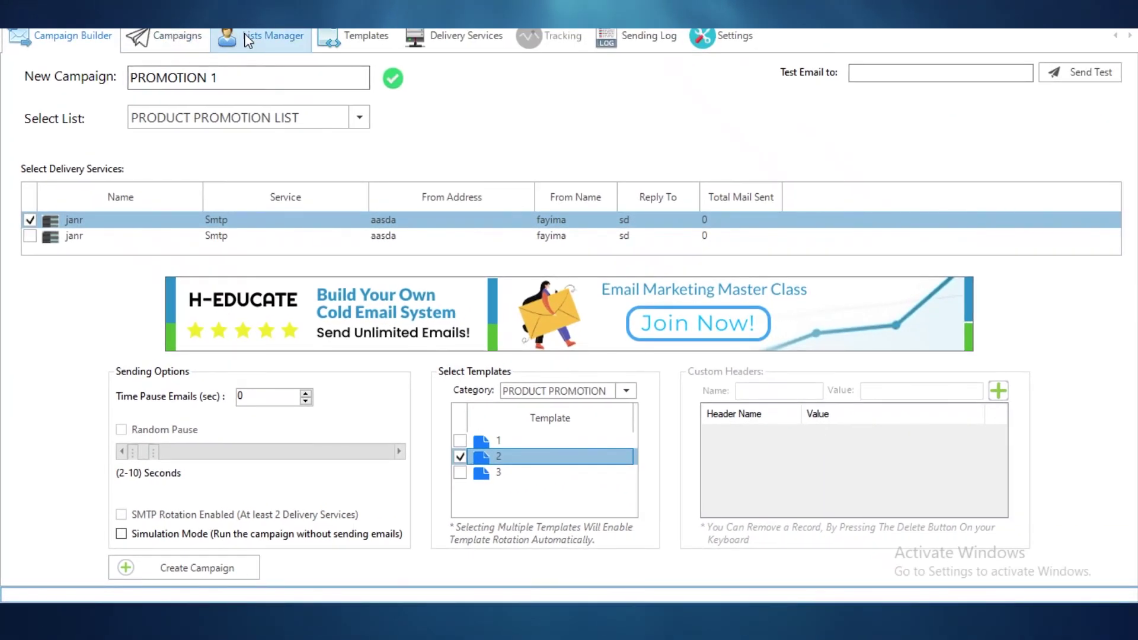
left_click(248, 40)
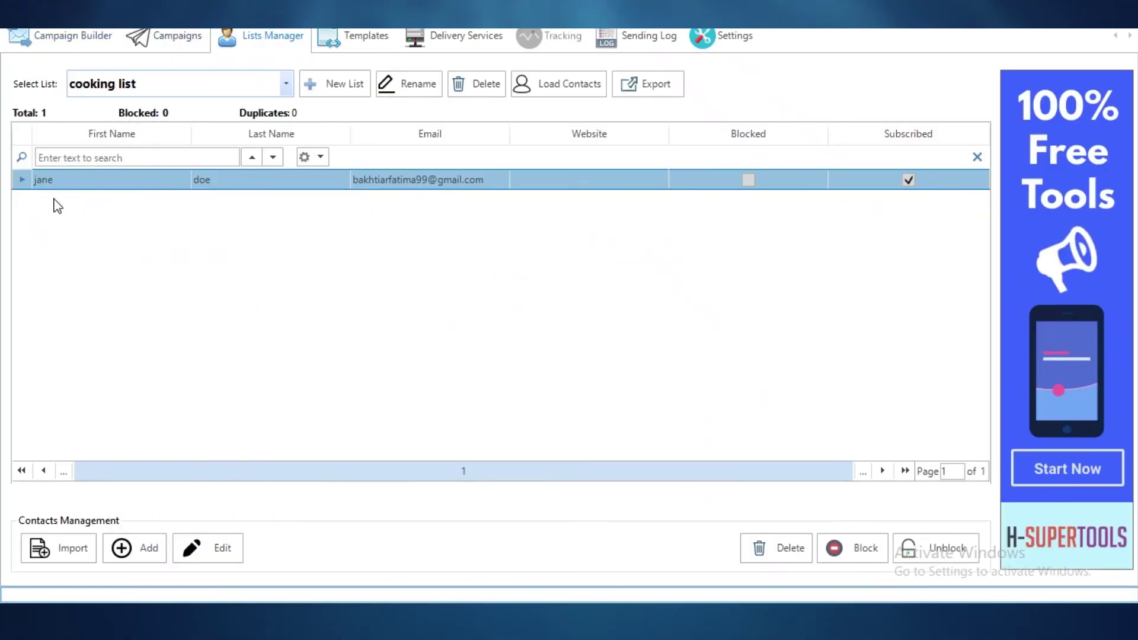
Show the PRODUCT PROMOTION LIST contacts in Lists Manager.
left_click(229, 89)
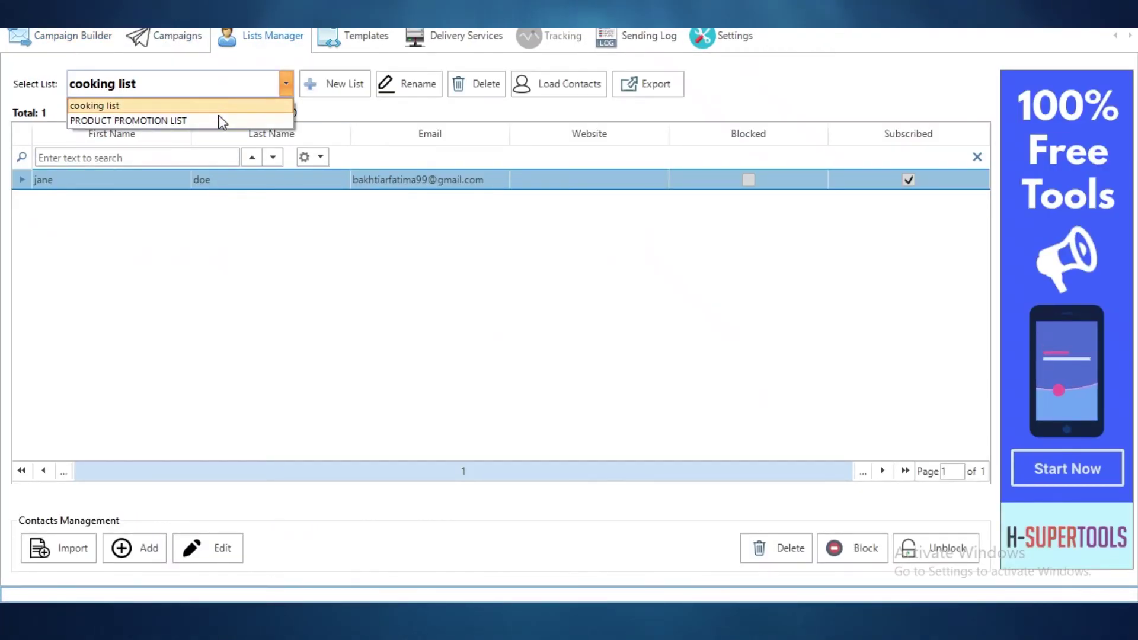
left_click(221, 120)
left_click(330, 83)
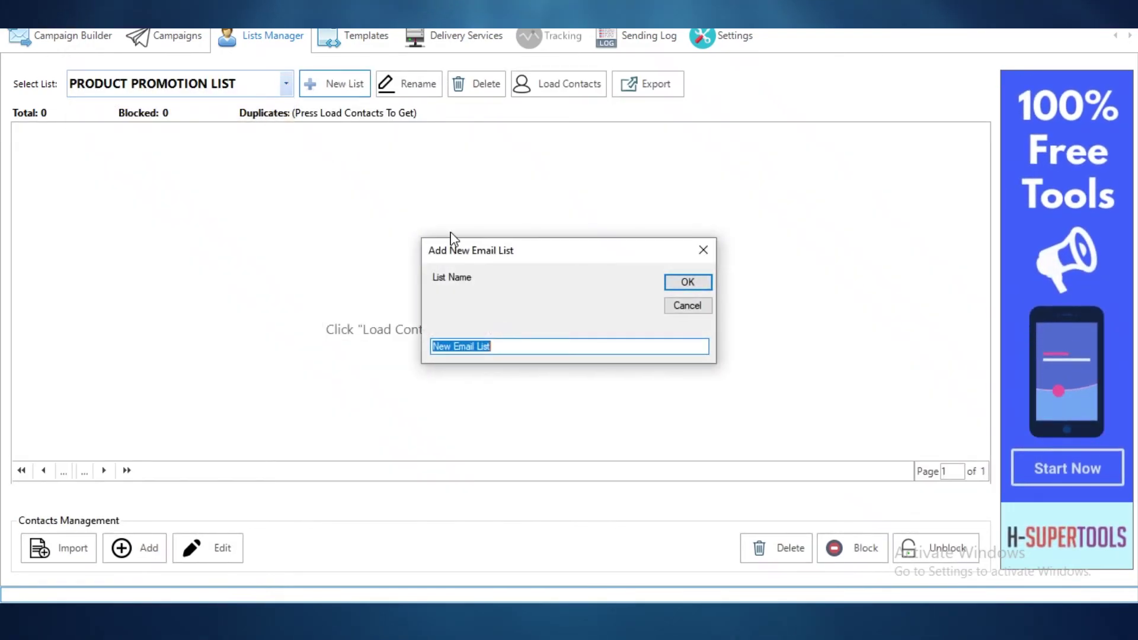
key("Escape")
Add and save a placeholder contact, then back in the campaign enter the test email address.
left_click(149, 549)
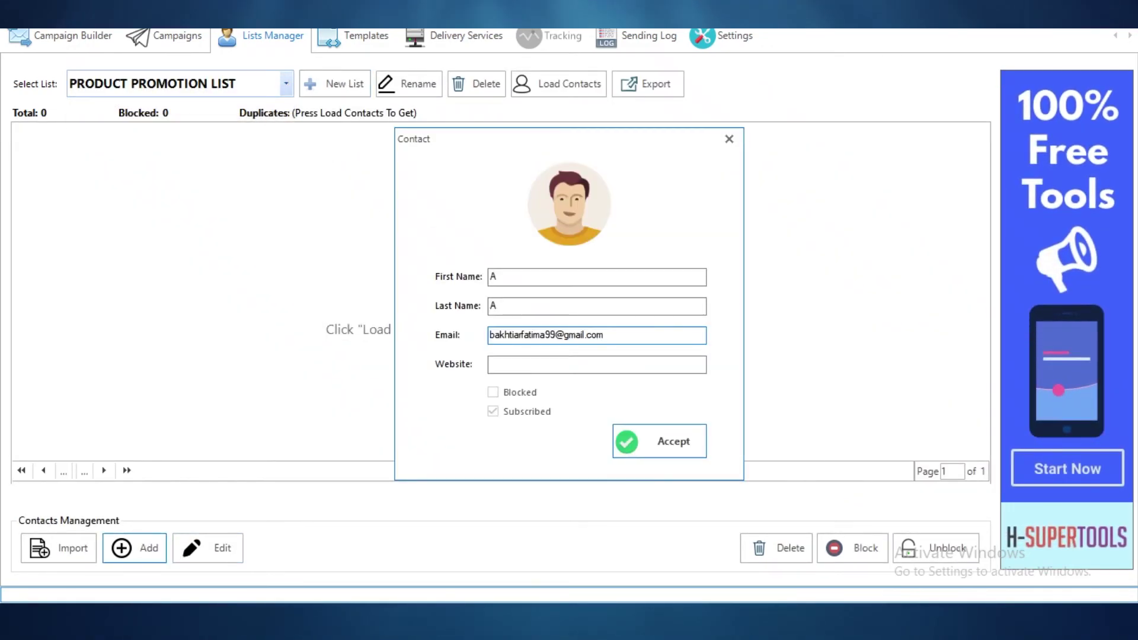
left_click(644, 444)
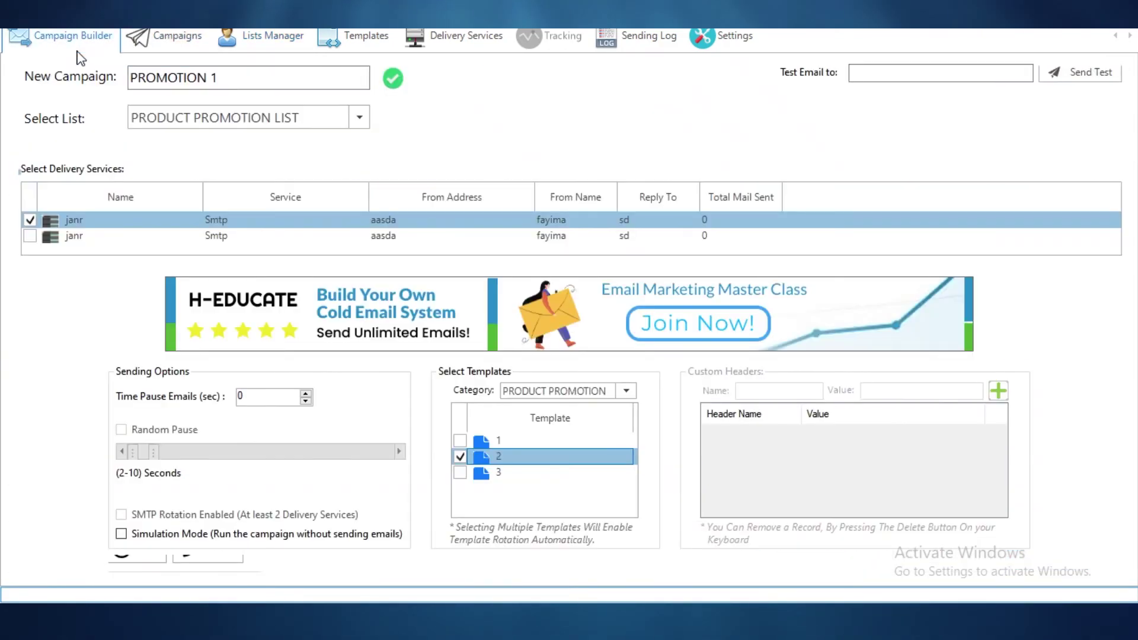
left_click(59, 37)
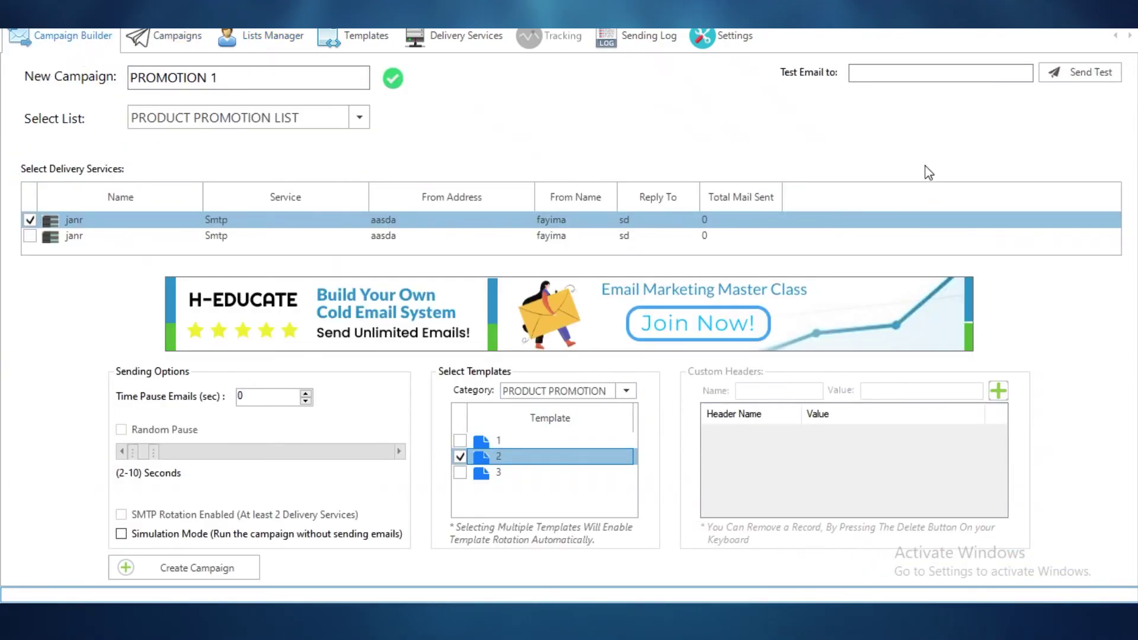
left_click(941, 73)
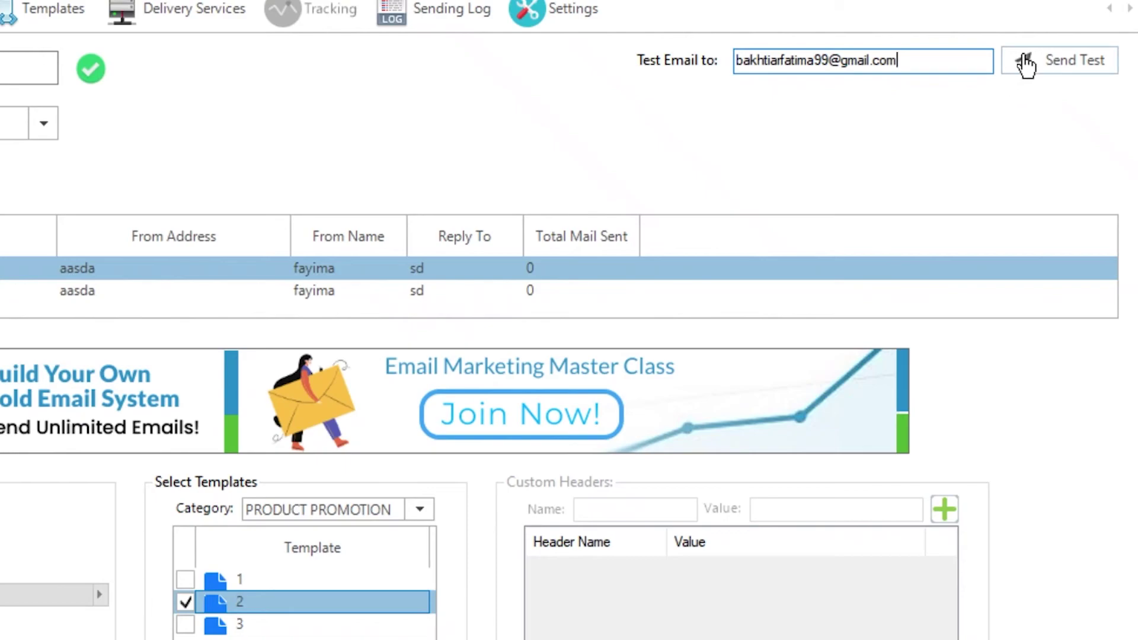
Send a PROMOTION 1 test email to the entered address.
left_click(1026, 64)
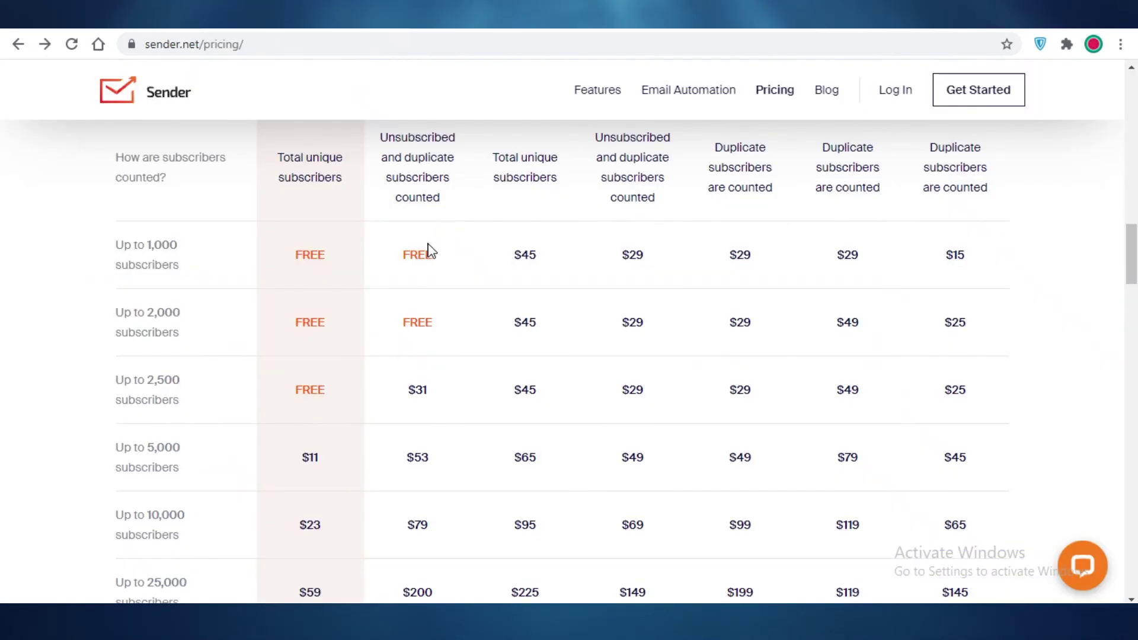
Scroll through sender.net/pricing comparing Sender's plans with Mailchimp, AWeber and others.
scroll(428, 282, "up", 1)
scroll(428, 282, "up", 2)
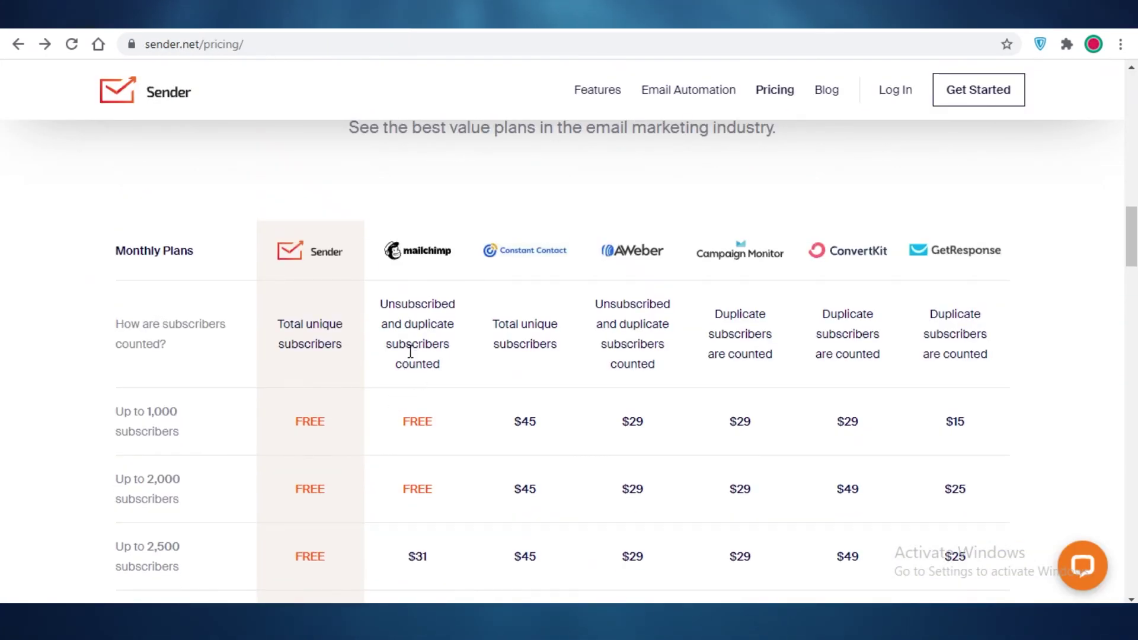
scroll(417, 413, "down", 3)
scroll(422, 422, "up", 3)
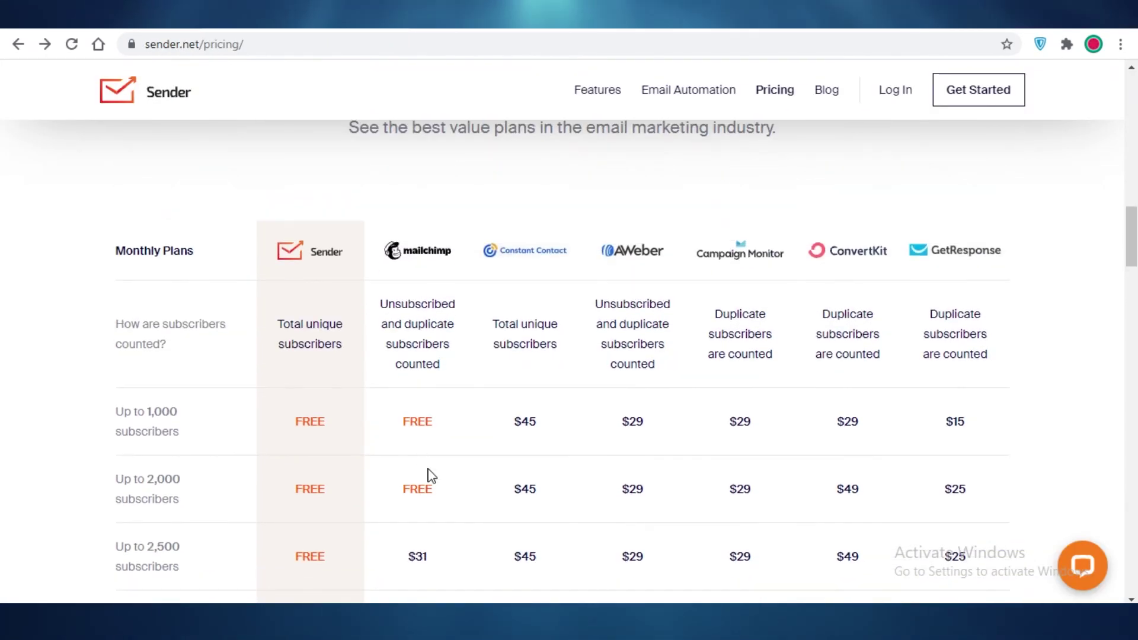
scroll(320, 415, "down", 3)
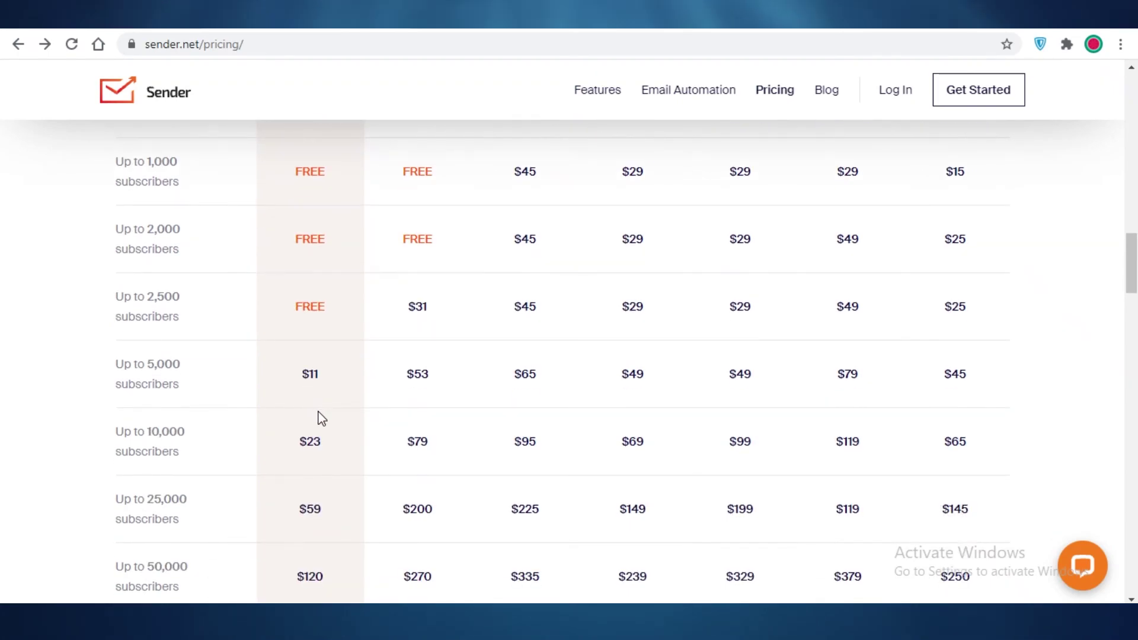